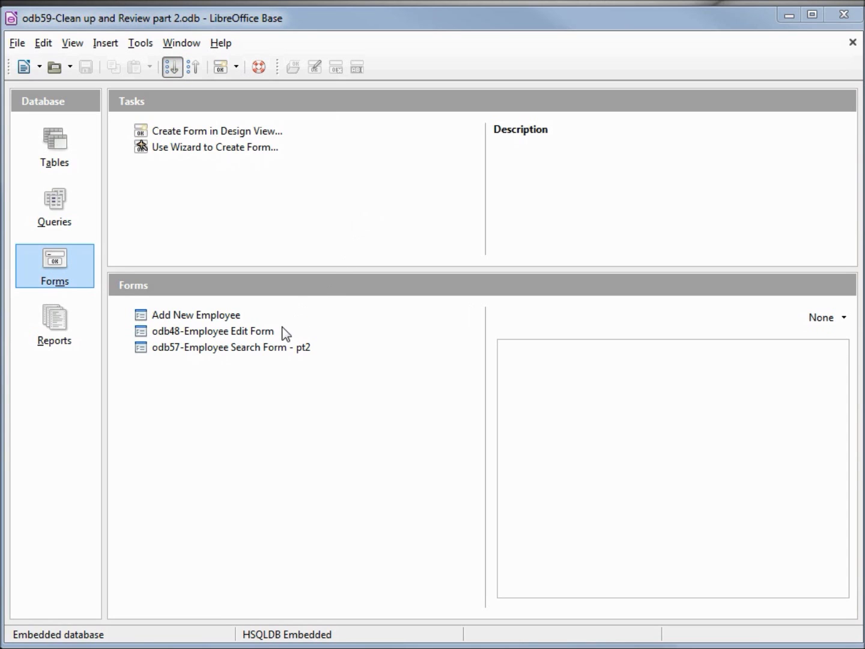
Step: Trim the odb57 form's prefix and suffix to rename it 'Employee Search Form', then edit it
{"action": "right_click", "coordinate": [251, 354]}
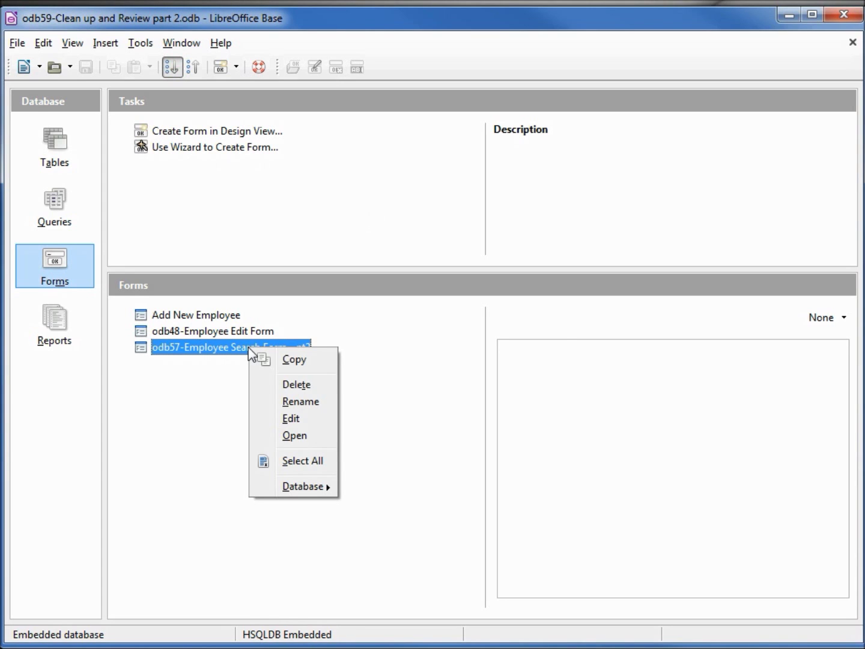
{"action": "left_click", "coordinate": [299, 402]}
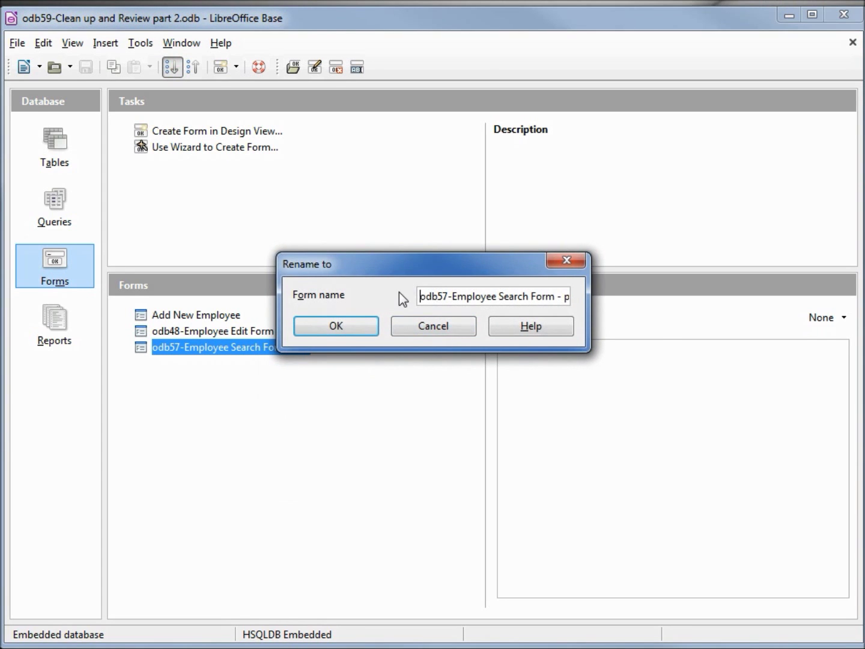
{"action": "key", "text": "Delete"}
{"action": "key", "text": "Delete"}
{"action": "key", "text": "Delete"}
{"action": "key", "text": "Delete"}
{"action": "key", "text": "Delete"}
{"action": "key", "text": "Delete"}
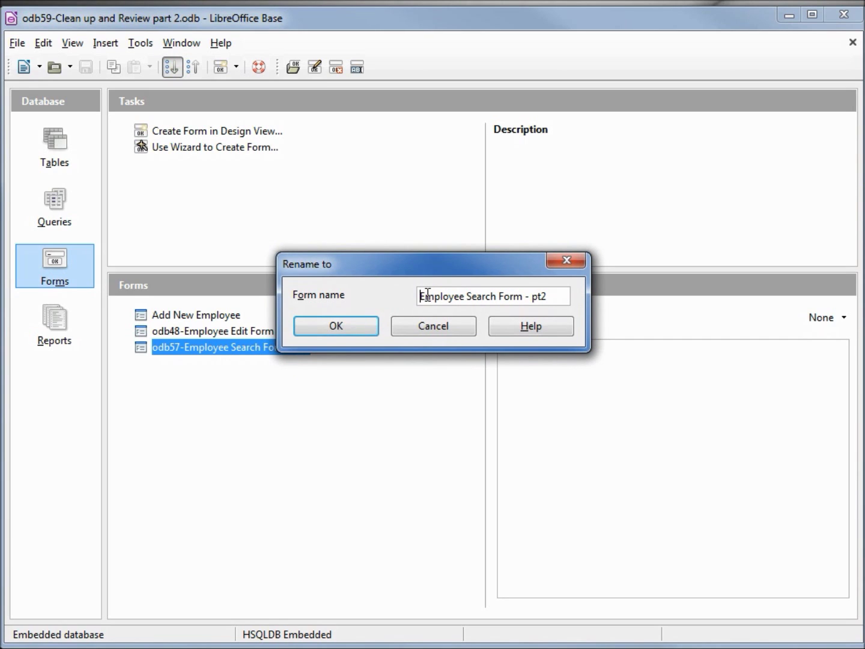
{"action": "key", "text": "Right"}
{"action": "key", "text": "Right"}
{"action": "key", "text": "Right"}
{"action": "key", "text": "Right"}
{"action": "key", "text": "Right"}
{"action": "key", "text": "Right"}
{"action": "key", "text": "Right"}
{"action": "key", "text": "Right"}
{"action": "key", "text": "Right"}
{"action": "key", "text": "Right"}
{"action": "key", "text": "Right"}
{"action": "key", "text": "Right"}
{"action": "key", "text": "Right"}
{"action": "key", "text": "Right"}
{"action": "key", "text": "Right"}
{"action": "key", "text": "Right"}
{"action": "key", "text": "Right"}
{"action": "key", "text": "Right"}
{"action": "key", "text": "Right"}
{"action": "key", "text": "Right"}
{"action": "key", "text": "Right"}
{"action": "key", "text": "Delete"}
{"action": "key", "text": "Delete"}
{"action": "key", "text": "Delete"}
{"action": "key", "text": "Delete"}
{"action": "key", "text": "Delete"}
{"action": "left_click", "coordinate": [352, 327]}
{"action": "right_click", "coordinate": [236, 351]}
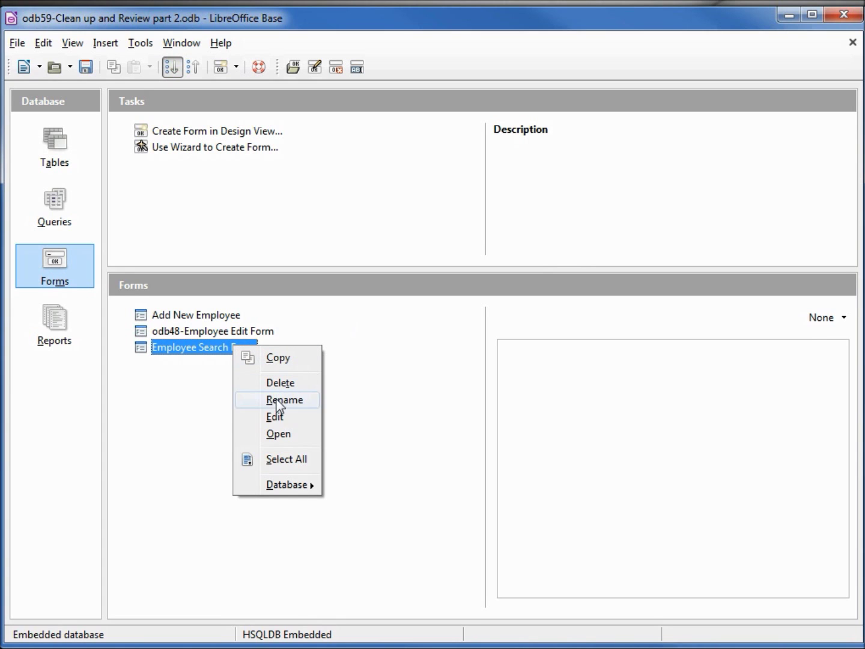
{"action": "left_click", "coordinate": [278, 424]}
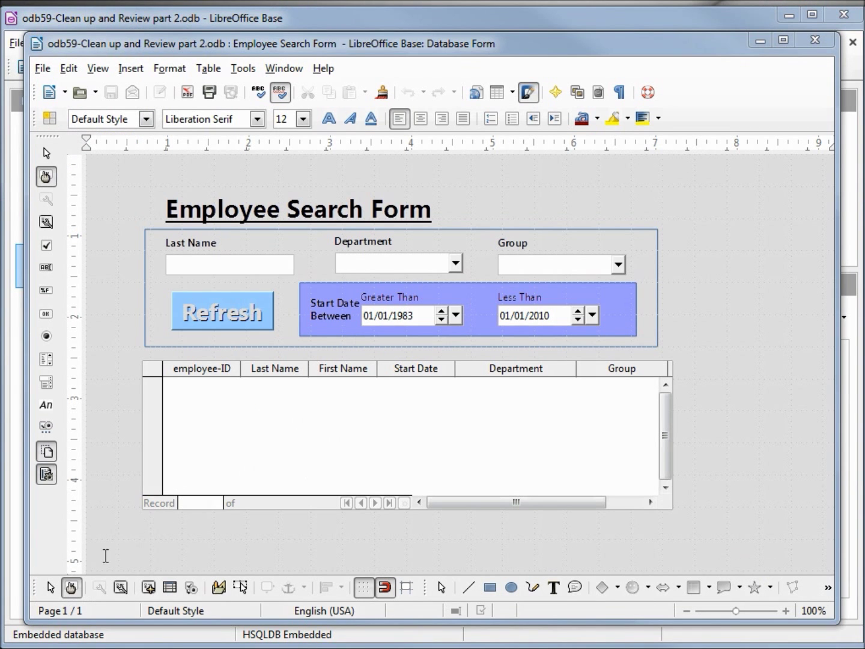
{"action": "left_click", "coordinate": [73, 590]}
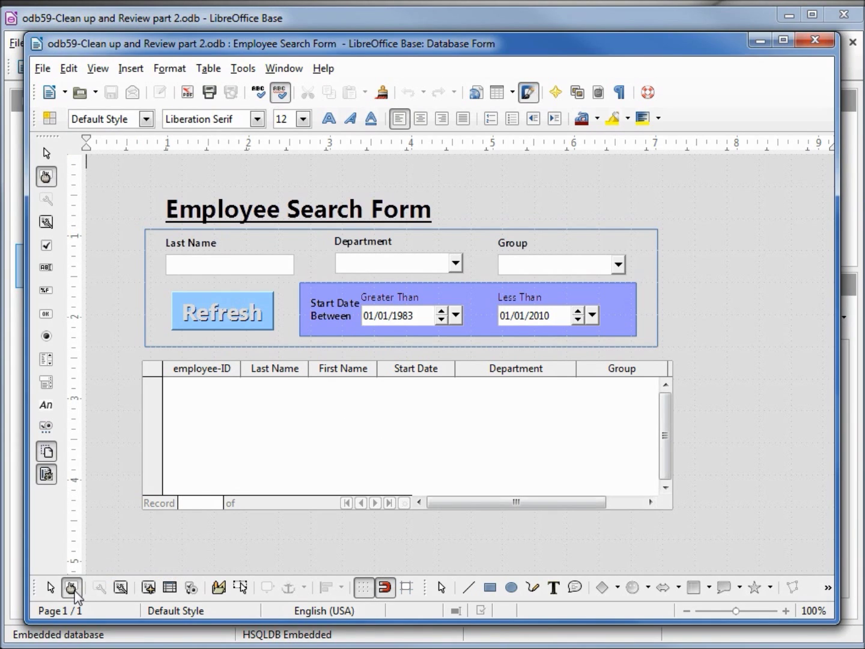
{"action": "left_click", "coordinate": [72, 587]}
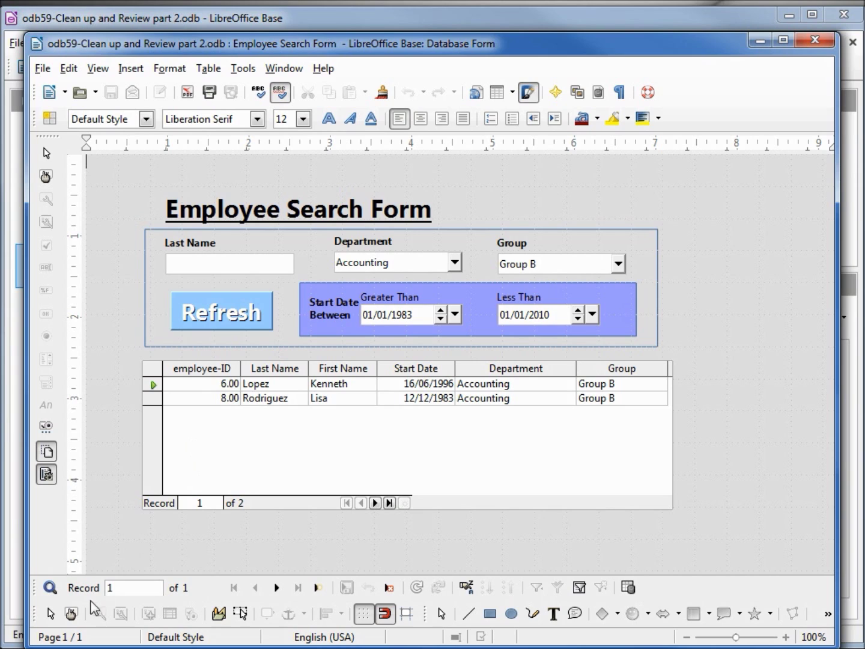
{"action": "left_click", "coordinate": [71, 613]}
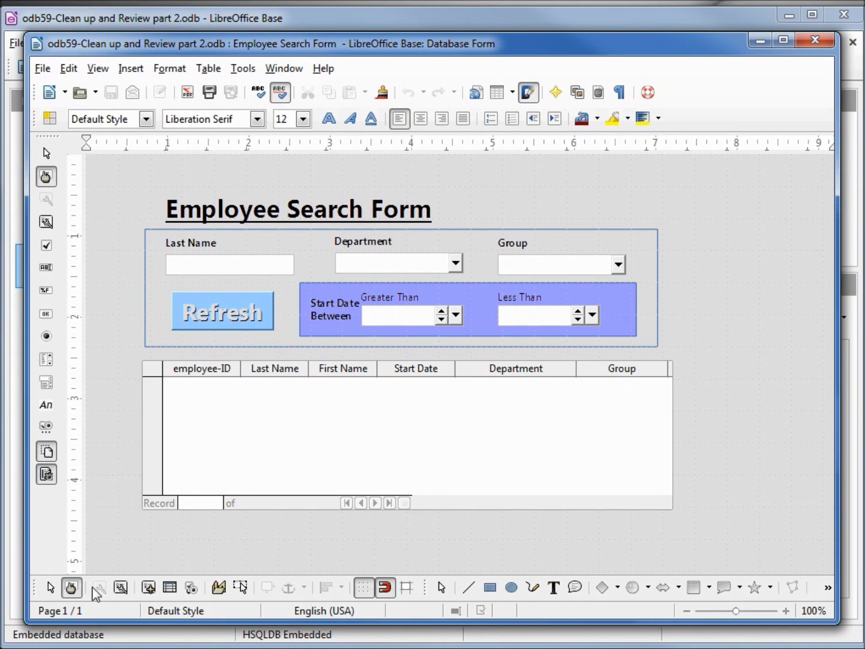
Step: Set the employee-ID column to 0 decimal places with centre alignment
{"action": "right_click", "coordinate": [202, 375]}
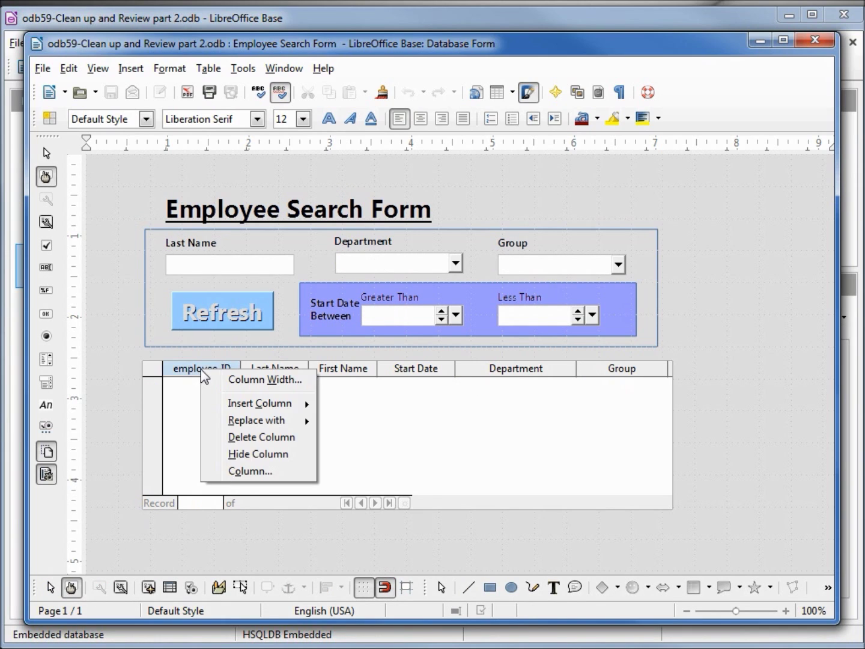
{"action": "left_click", "coordinate": [247, 473]}
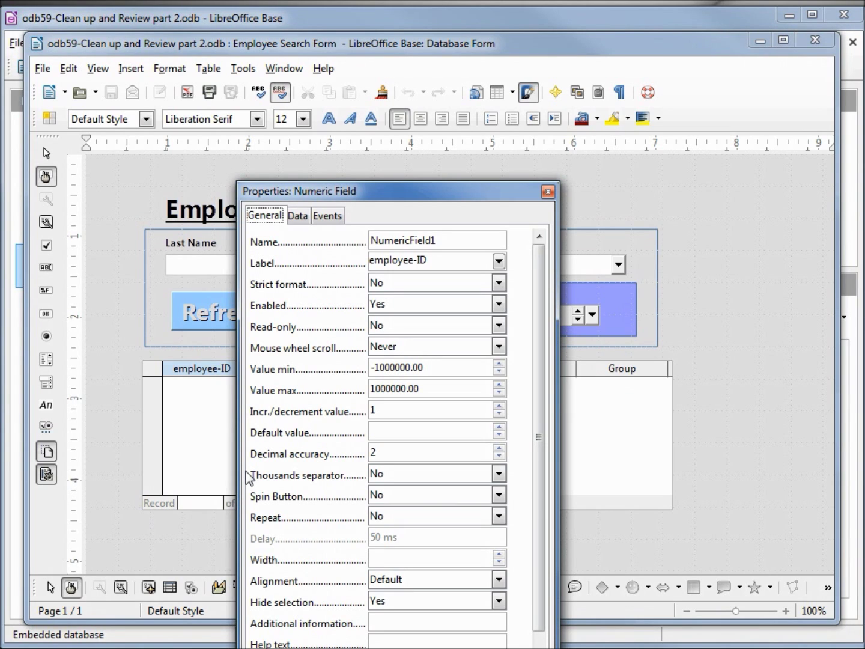
{"action": "left_click", "coordinate": [499, 456]}
{"action": "left_click", "coordinate": [499, 456]}
{"action": "left_click", "coordinate": [499, 579]}
{"action": "left_click", "coordinate": [457, 622]}
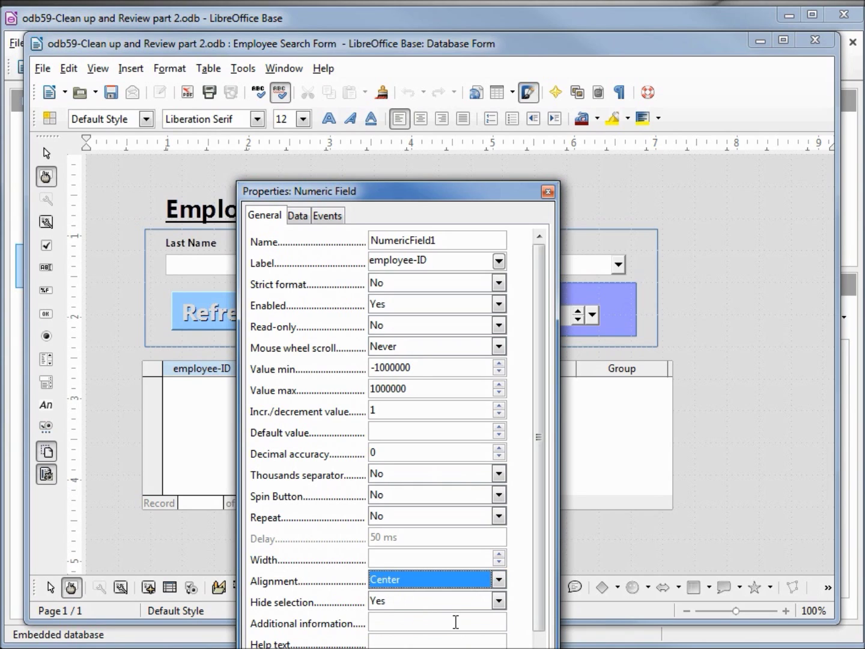
Step: Test the ID column in run mode and save the Employee Search Form
{"action": "left_click", "coordinate": [548, 191]}
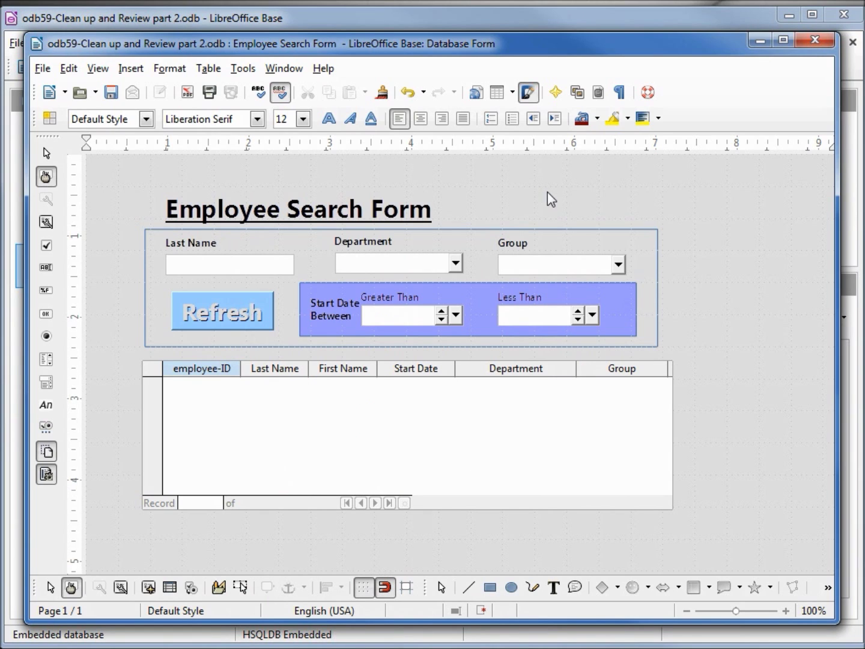
{"action": "left_click", "coordinate": [71, 589]}
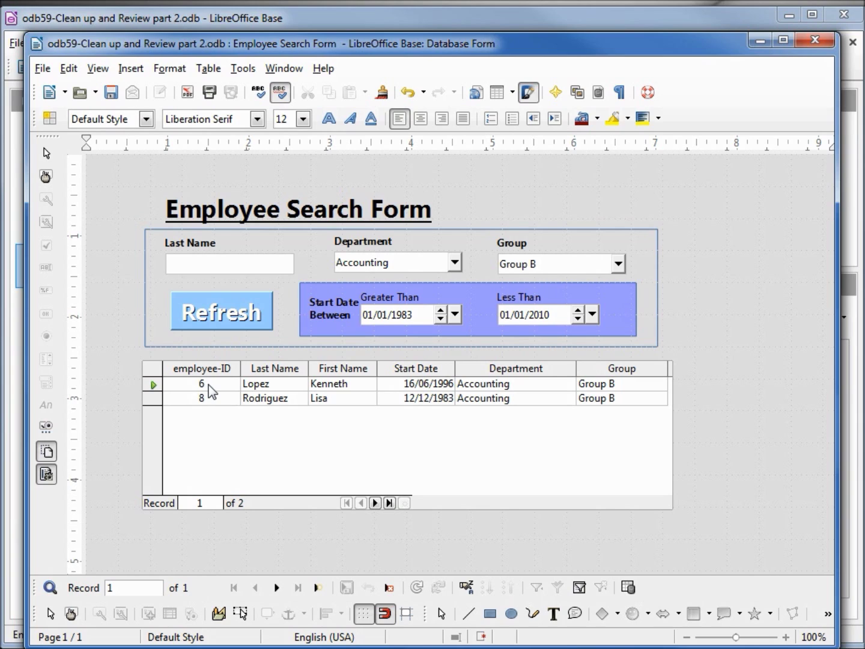
{"action": "left_click", "coordinate": [112, 93]}
Step: Close the search form and rename the odb48 form to 'Employee Edit Form'
{"action": "left_click", "coordinate": [814, 41]}
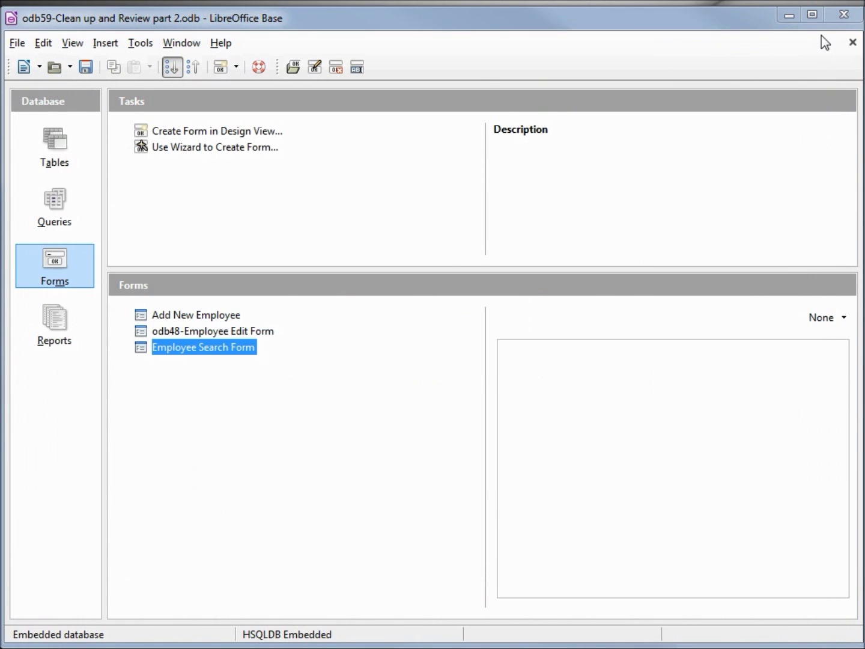
{"action": "right_click", "coordinate": [249, 335]}
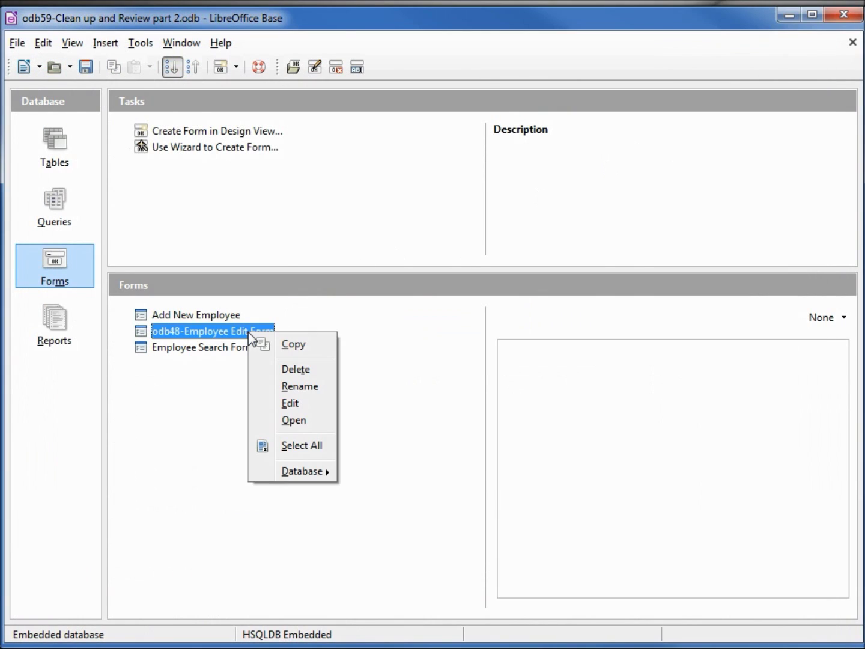
{"action": "left_click", "coordinate": [296, 386]}
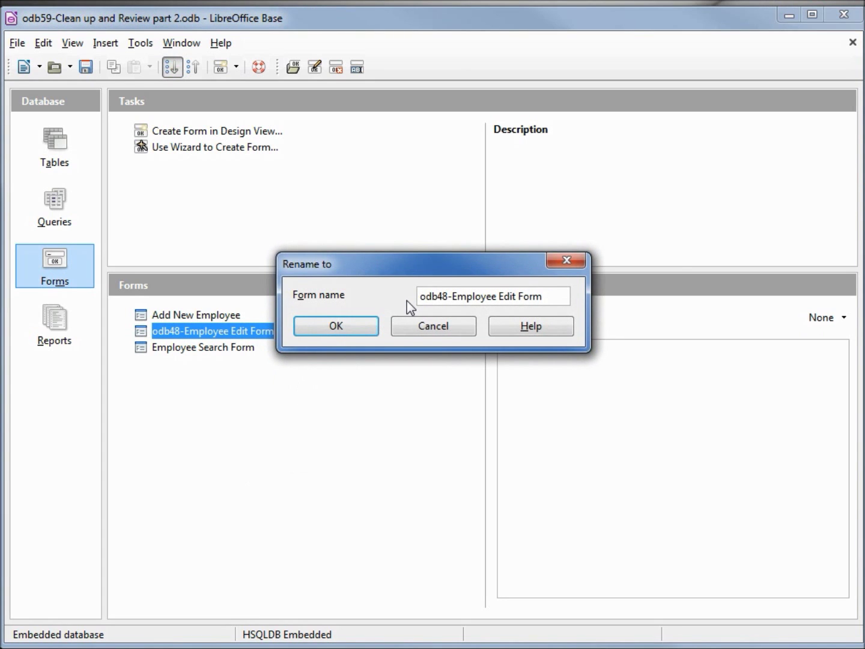
{"action": "key", "text": "Delete"}
{"action": "key", "text": "Delete"}
{"action": "key", "text": "Delete"}
{"action": "key", "text": "Delete"}
{"action": "key", "text": "Delete"}
{"action": "key", "text": "Delete"}
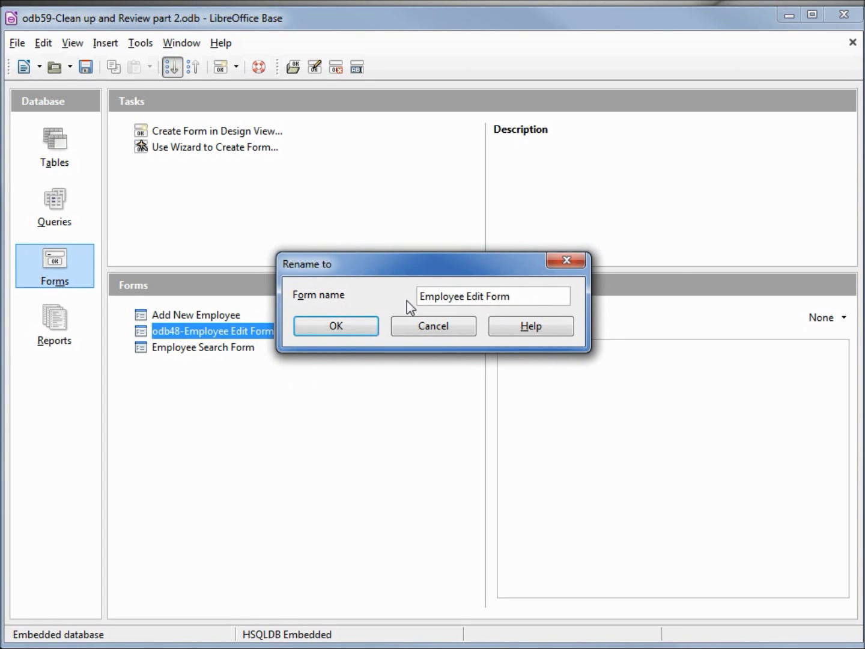
{"action": "left_click", "coordinate": [343, 334]}
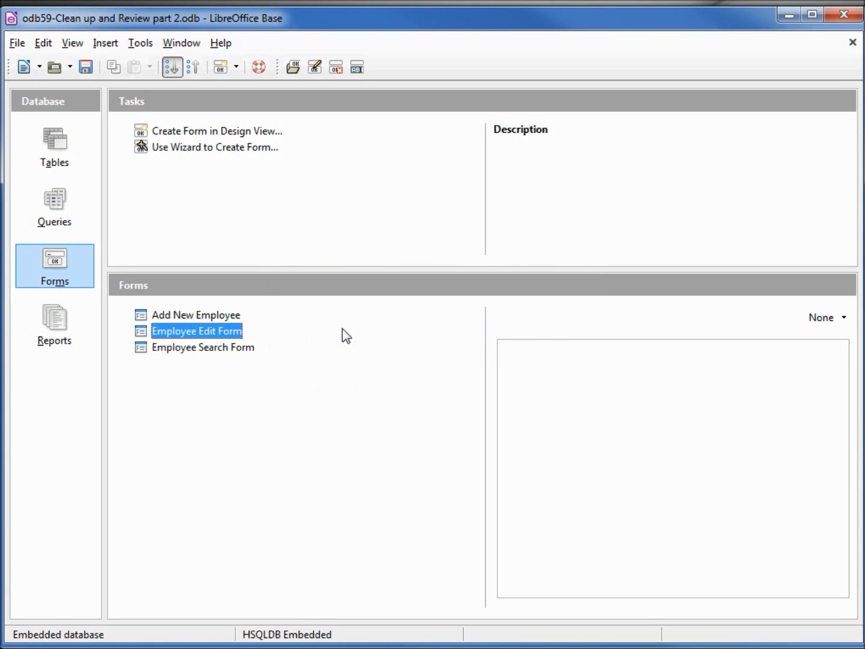
Step: Open and close the Employee Edit Form to check it, then show the Tables list
{"action": "double_click", "coordinate": [206, 330]}
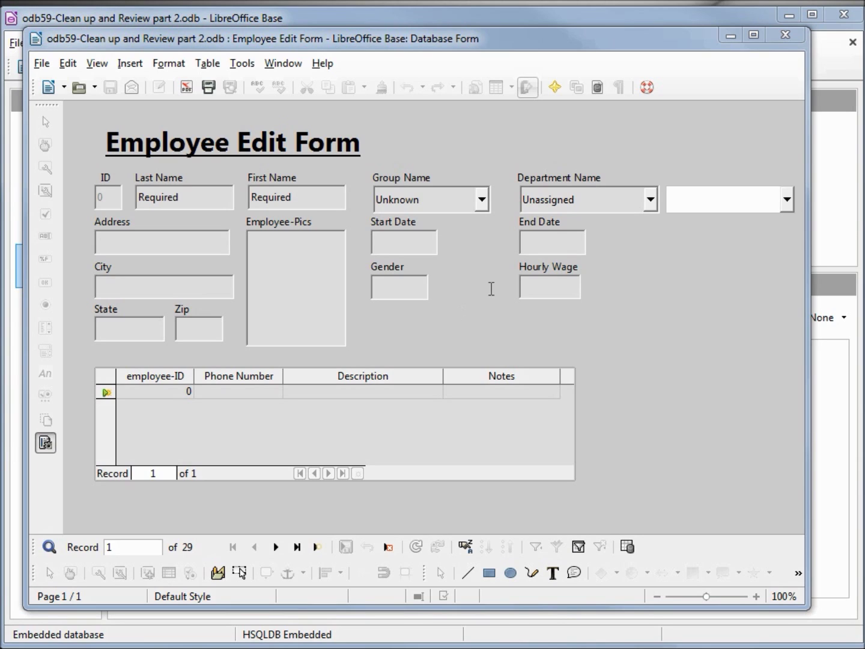
{"action": "left_click", "coordinate": [786, 34]}
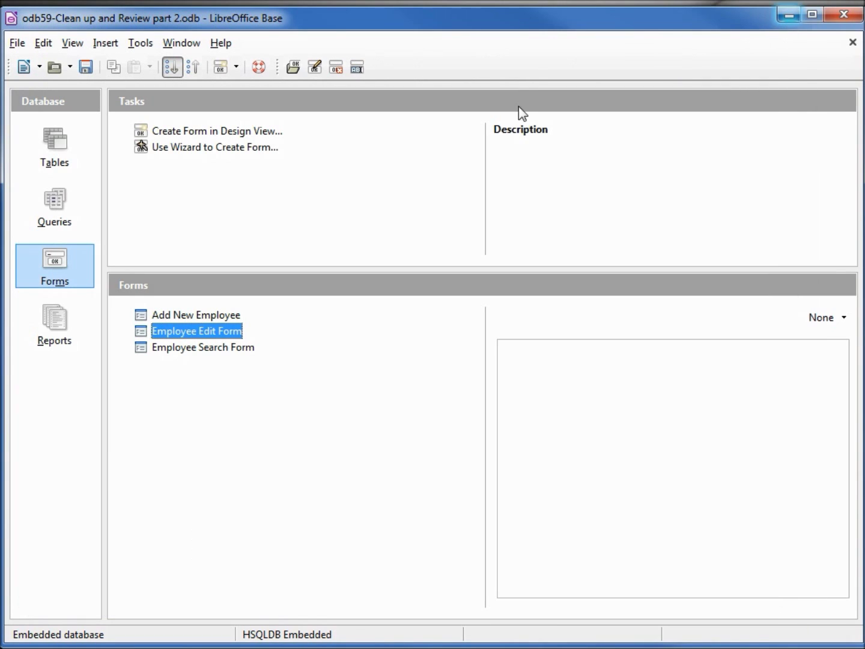
{"action": "left_click", "coordinate": [52, 159]}
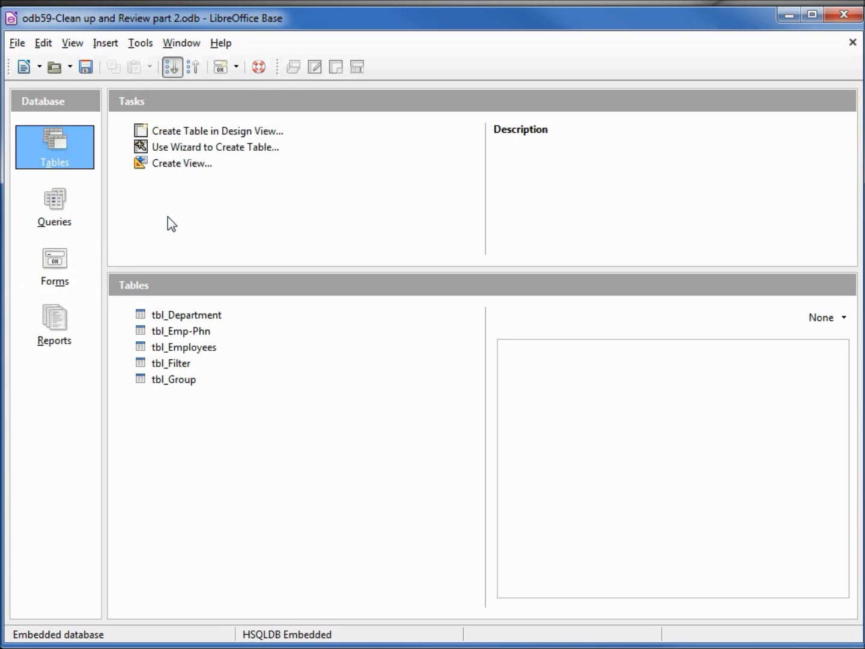
Step: Open the tbl_Filter table in design view
{"action": "left_click", "coordinate": [174, 364]}
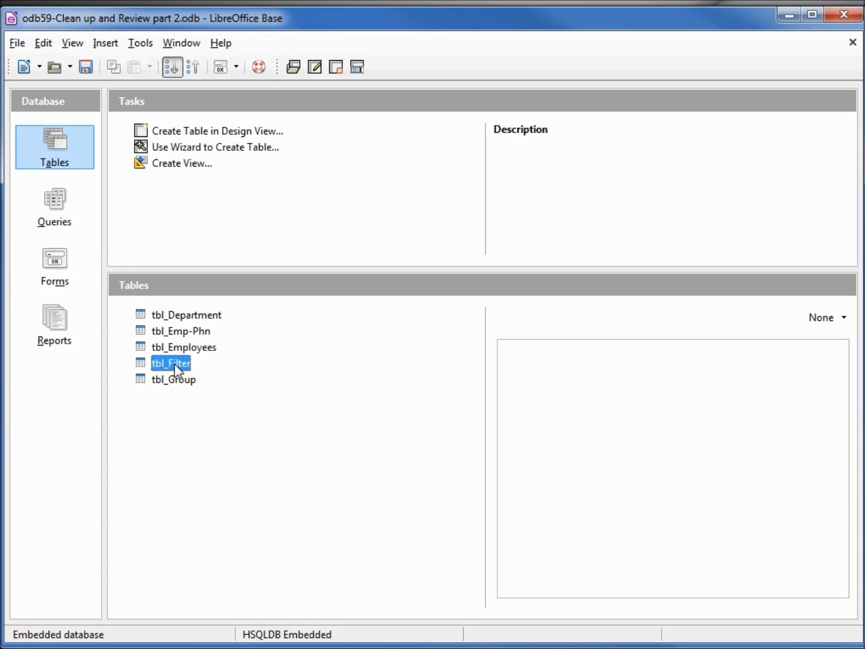
{"action": "right_click", "coordinate": [174, 364]}
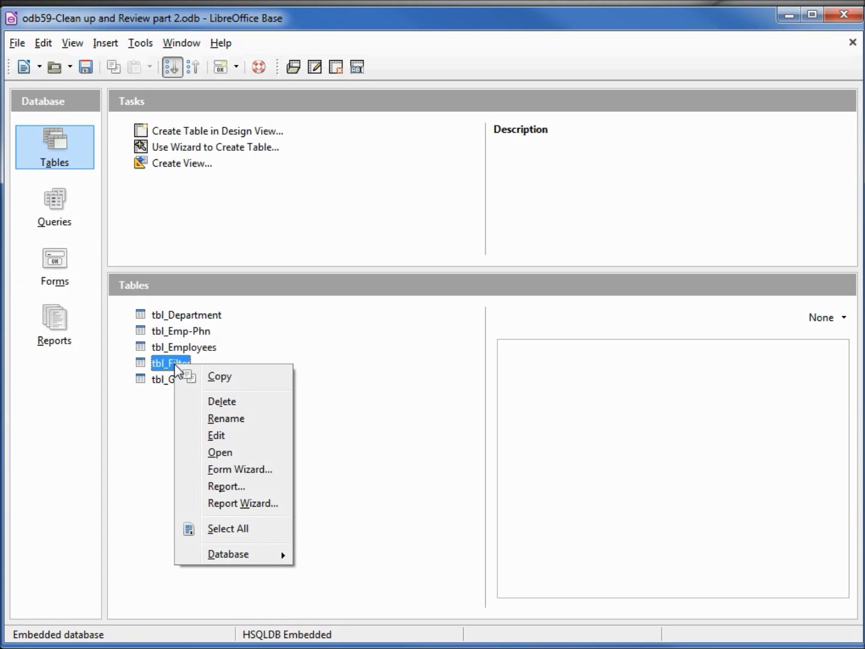
{"action": "left_click", "coordinate": [220, 432]}
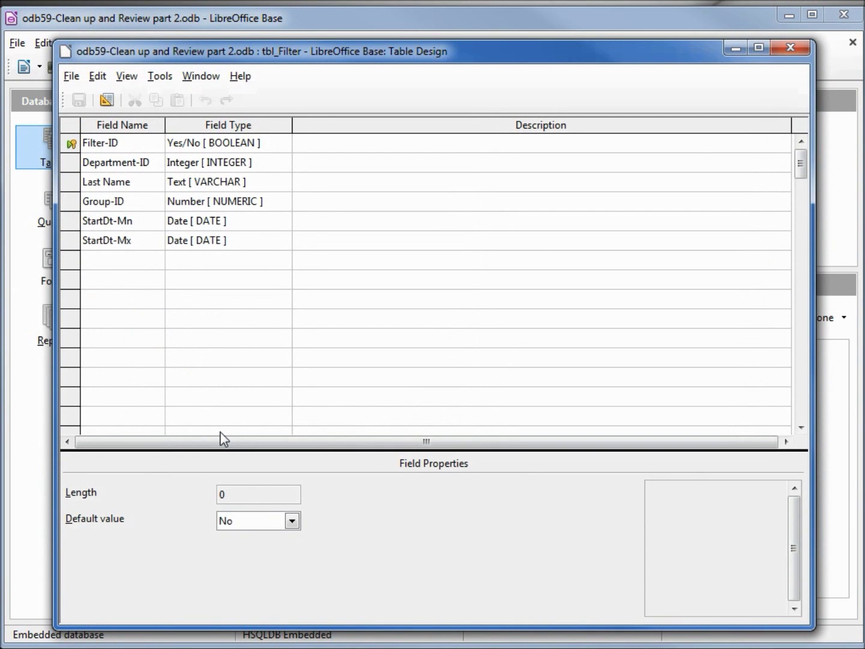
Step: Add an Integer field EmpID described 'Theis field is used on the Employee Edit Form', then save and close
{"action": "left_click", "coordinate": [94, 263]}
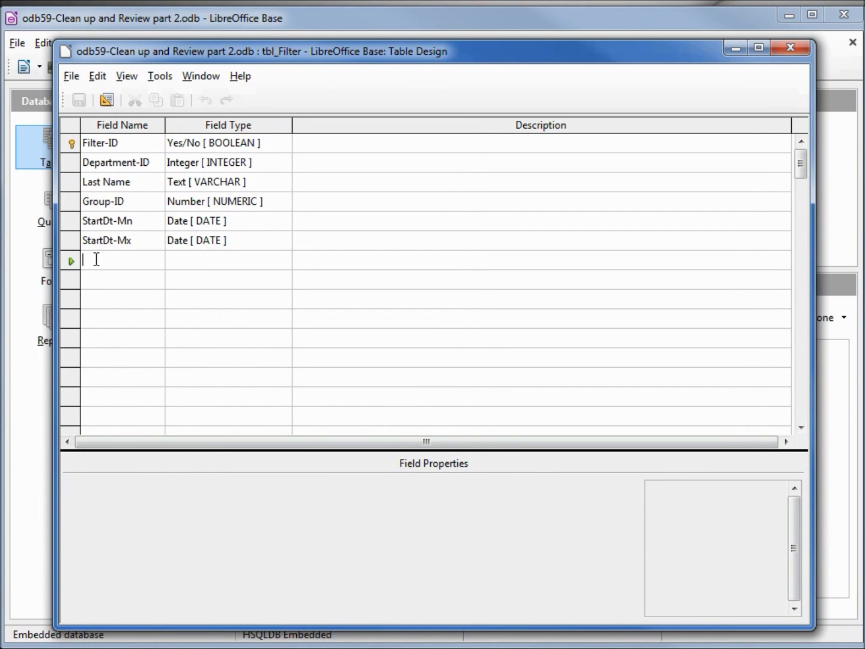
{"action": "type", "text": "EmpID"}
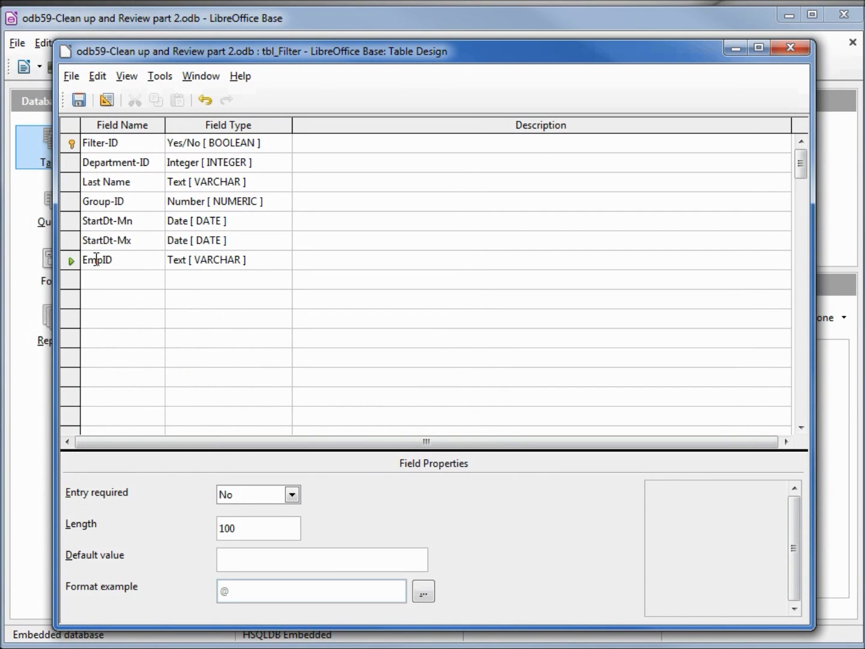
{"action": "key", "text": "Tab"}
{"action": "key", "text": "i"}
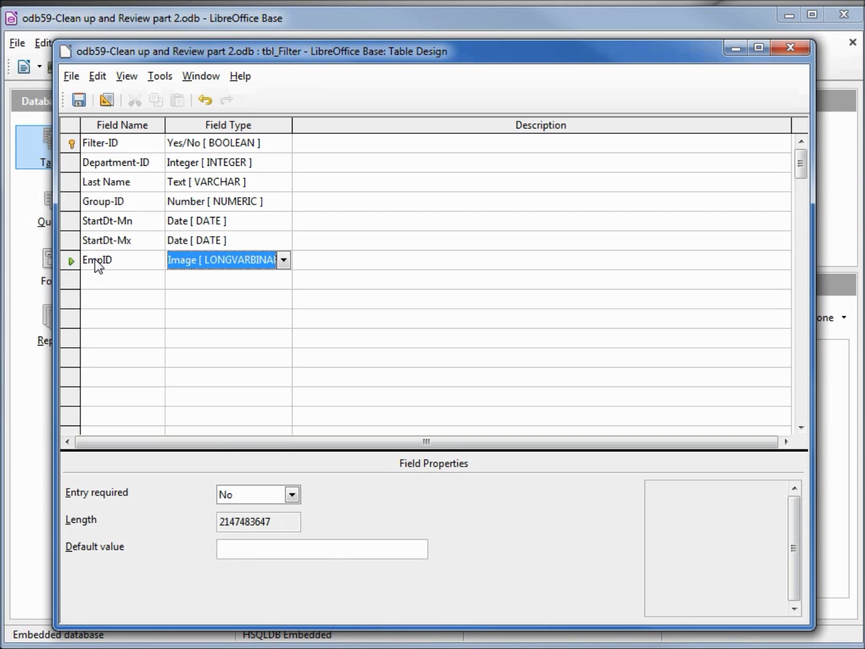
{"action": "key", "text": "n"}
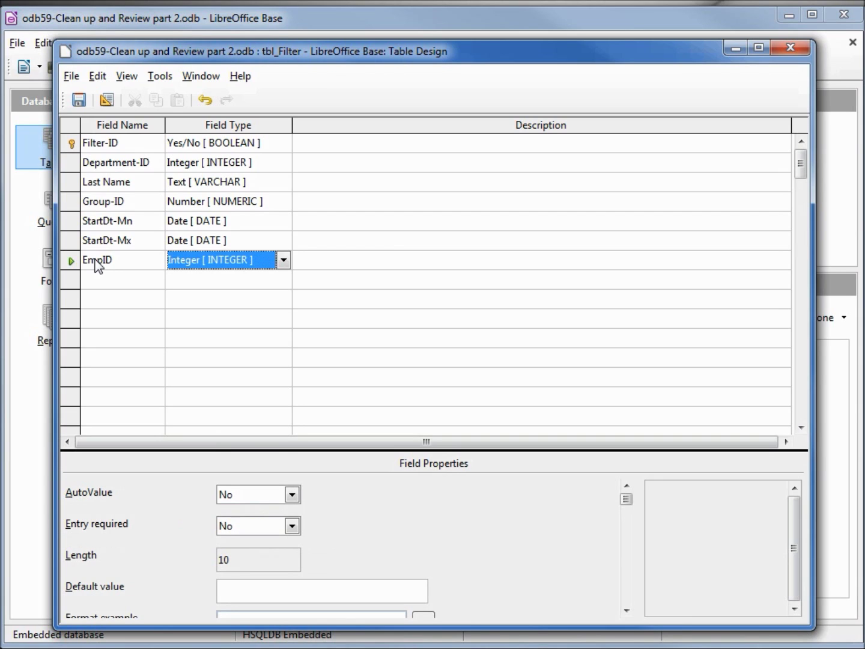
{"action": "key", "text": "Tab"}
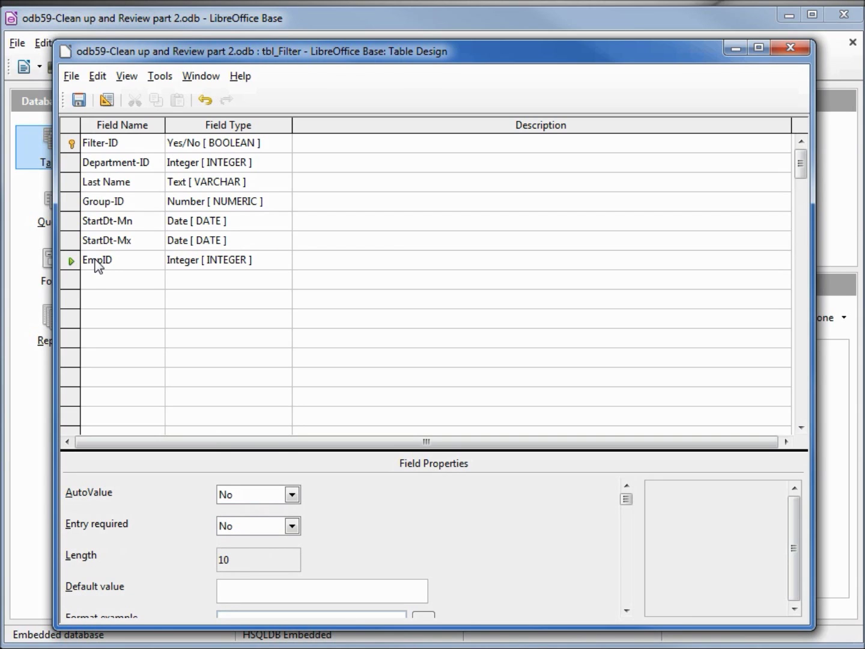
{"action": "type", "text": "Theis field is used on the Employee Edit Form"}
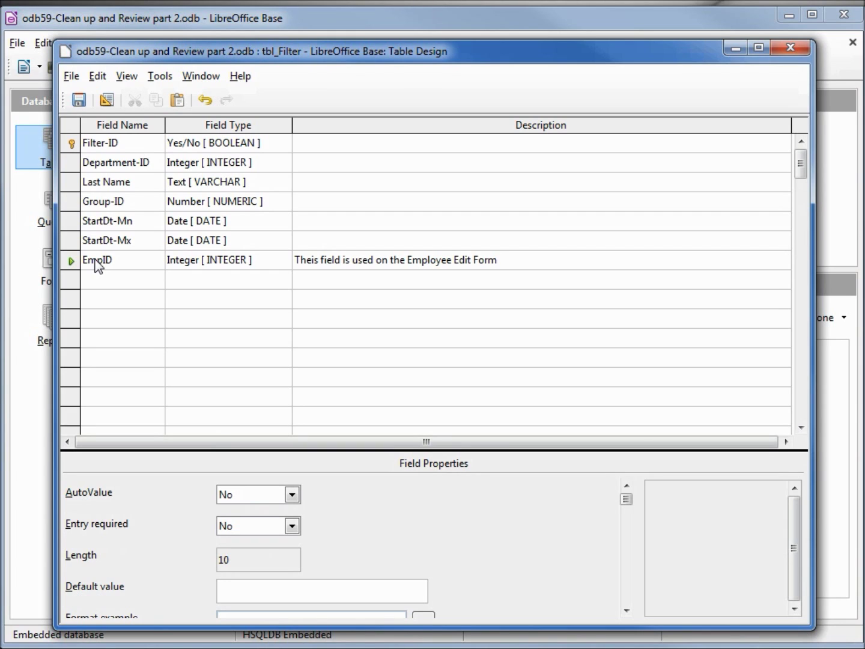
{"action": "left_click", "coordinate": [78, 100]}
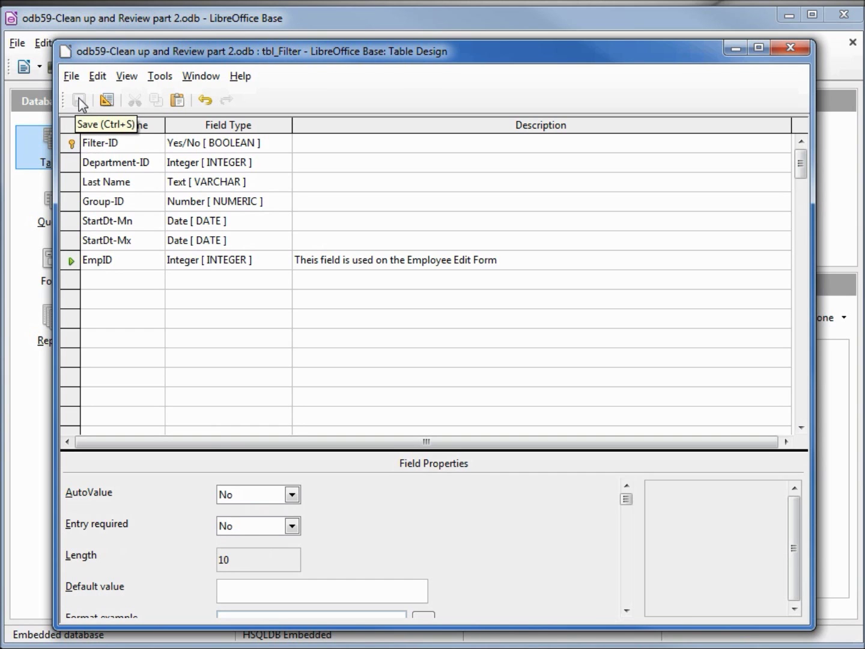
{"action": "left_click", "coordinate": [792, 46]}
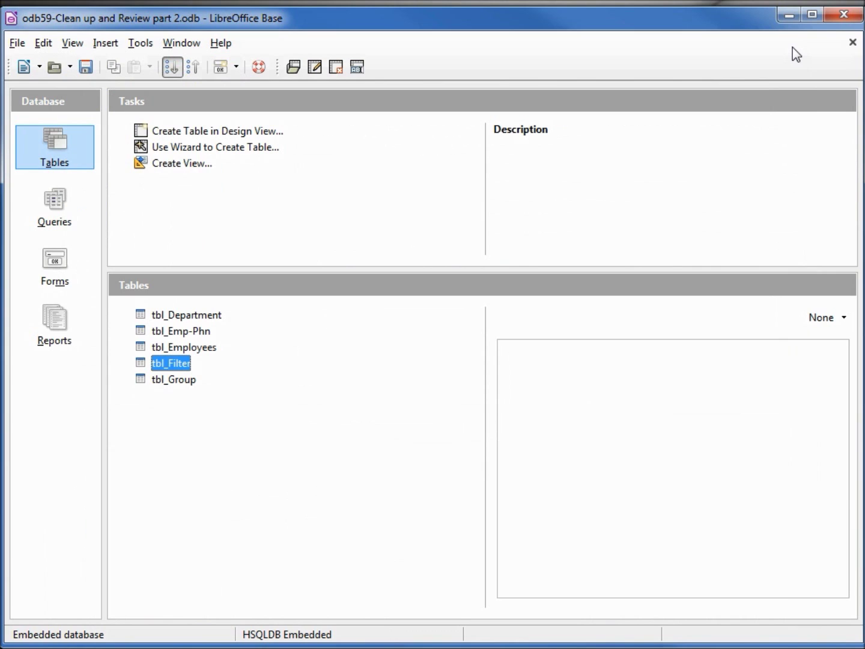
Step: Open the Employee Edit Form in design view
{"action": "left_click", "coordinate": [57, 268]}
{"action": "right_click", "coordinate": [215, 332]}
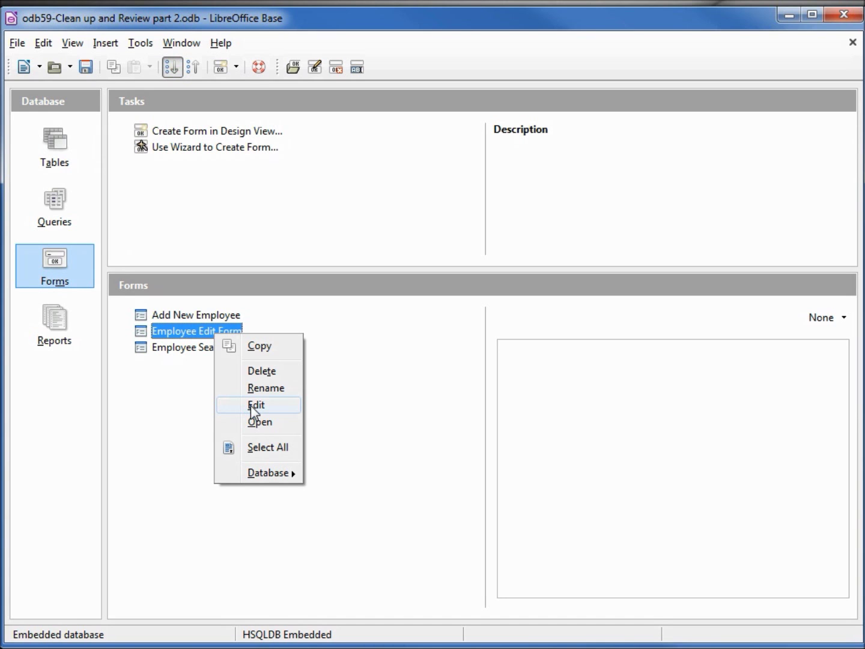
{"action": "left_click", "coordinate": [256, 405]}
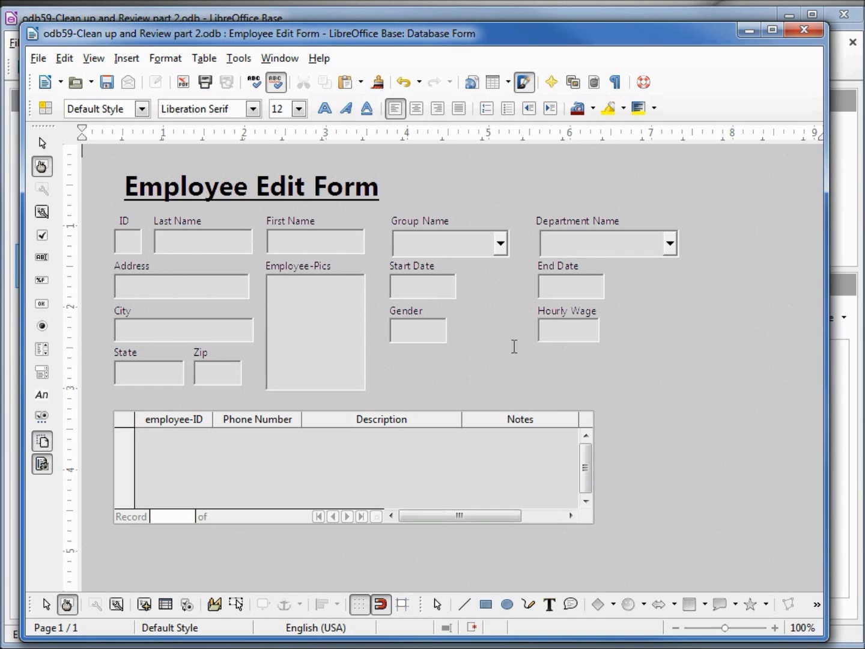
Step: Use the Form Navigator to add a new empty form inside MainForm
{"action": "left_click", "coordinate": [144, 604]}
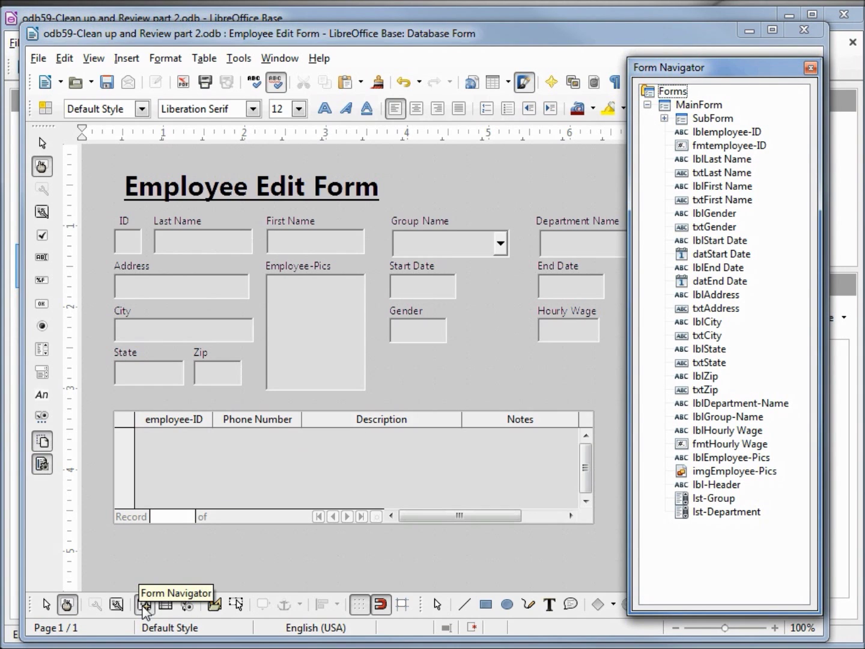
{"action": "left_click", "coordinate": [682, 108]}
{"action": "right_click", "coordinate": [683, 108]}
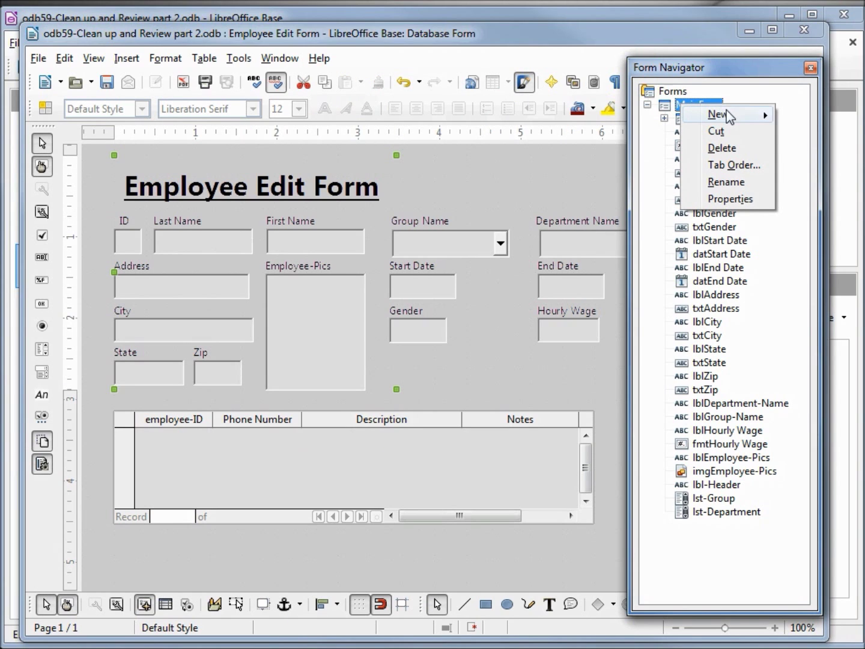
{"action": "mouse_move", "coordinate": [729, 120]}
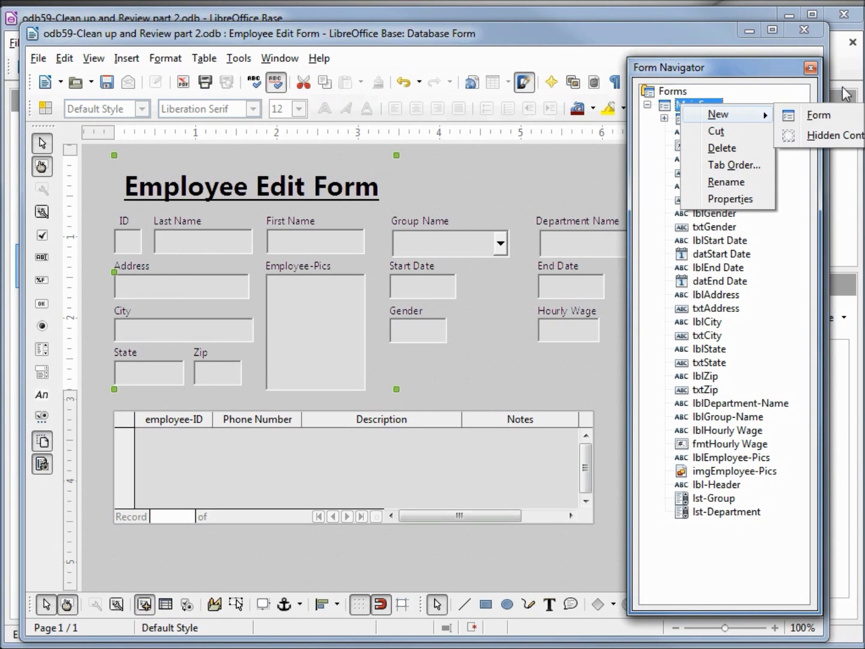
{"action": "left_click", "coordinate": [832, 116]}
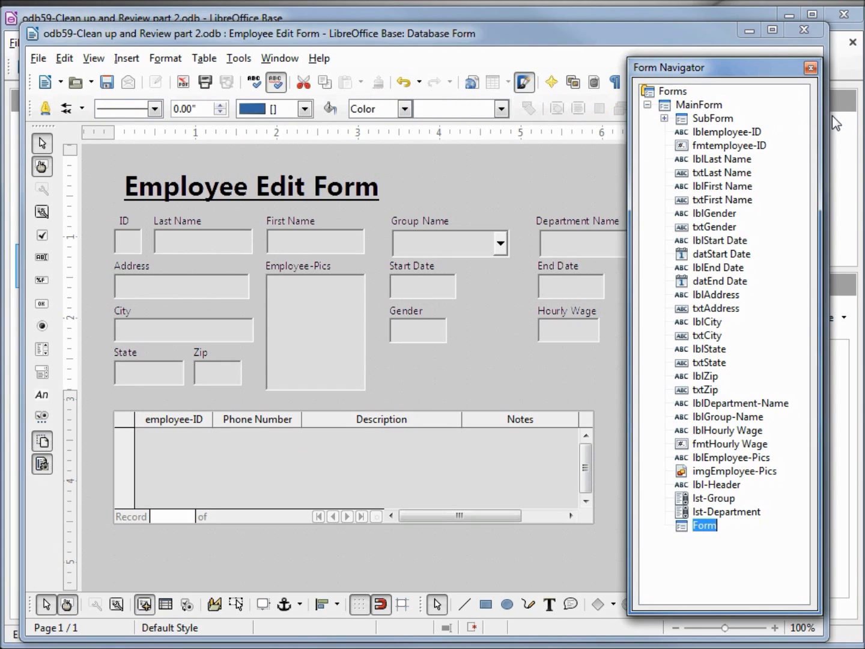
{"action": "right_click", "coordinate": [700, 526]}
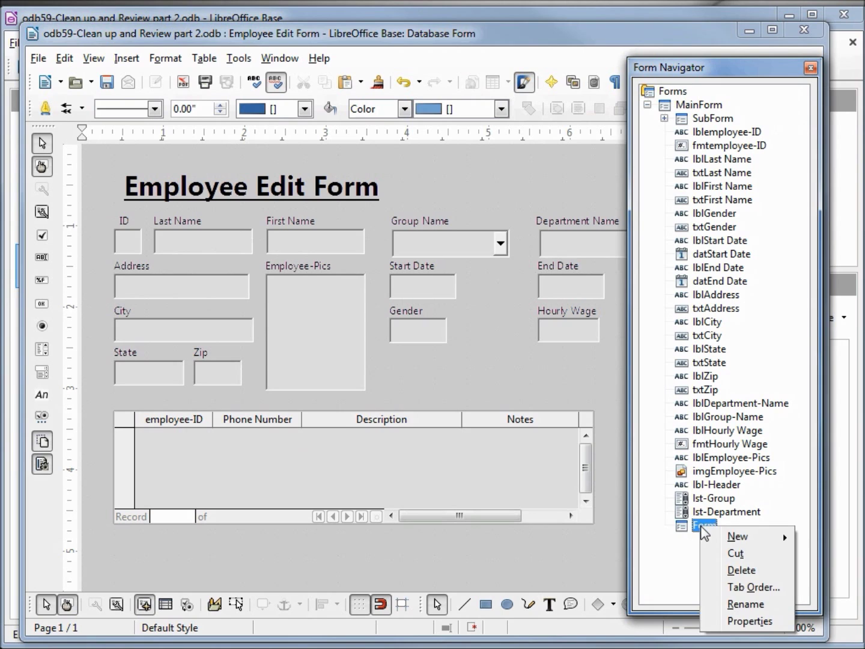
{"action": "left_click", "coordinate": [743, 621]}
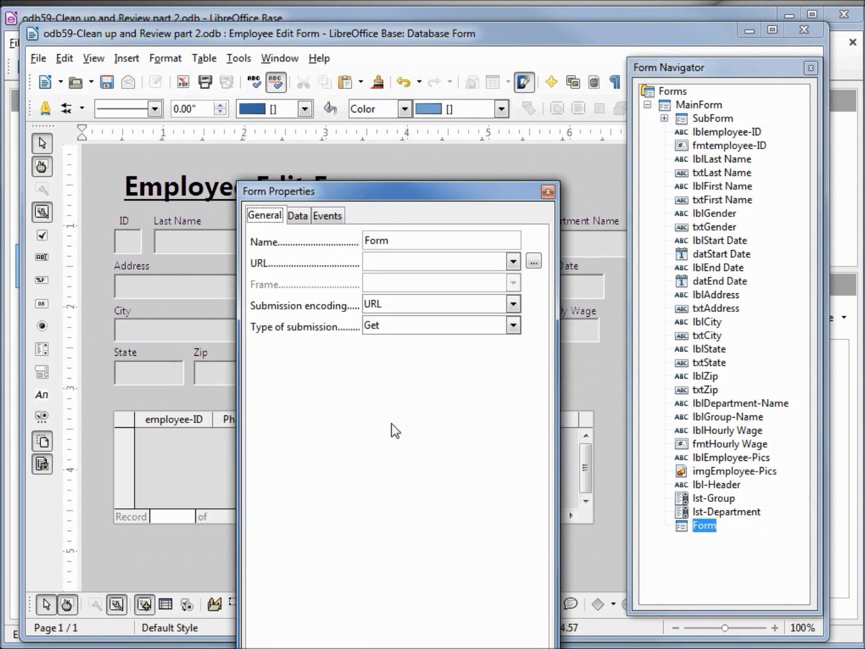
Step: Name the new form 'employee-Subform' and set its content to the tbl_Employees table
{"action": "left_click_drag", "start_coordinate": [394, 240], "coordinate": [345, 246]}
{"action": "type", "text": "employee-Subform"}
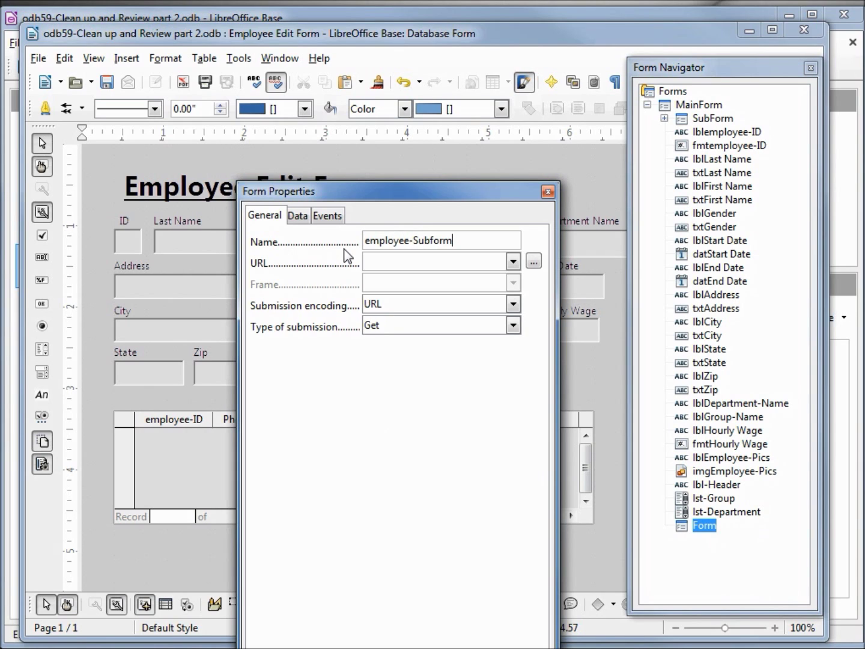
{"action": "left_click", "coordinate": [300, 218]}
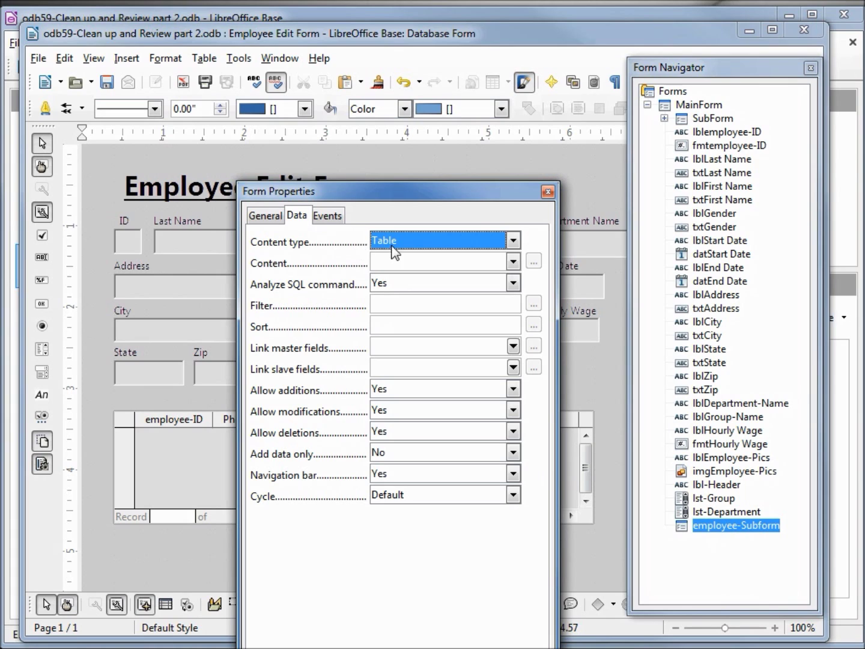
{"action": "left_click", "coordinate": [512, 264]}
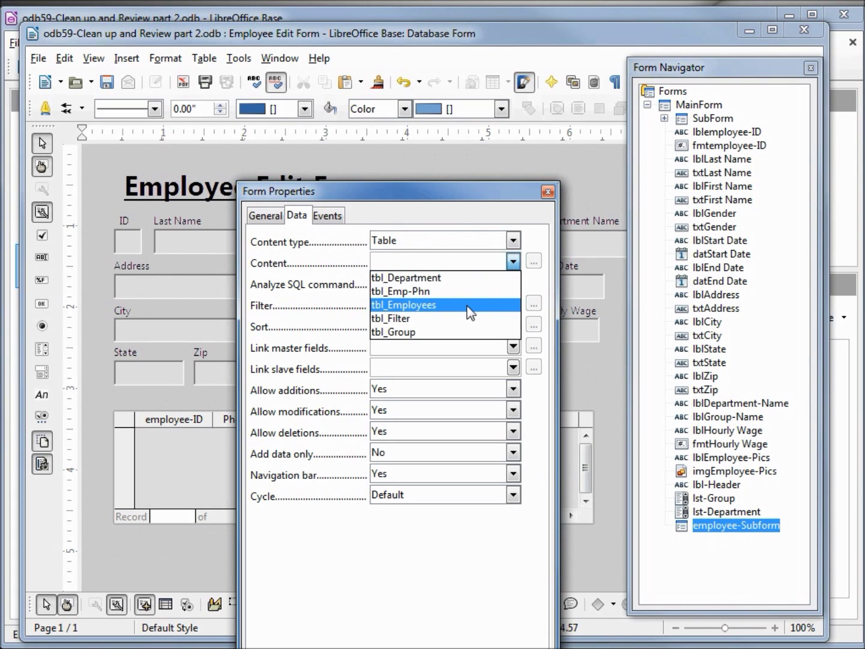
{"action": "left_click", "coordinate": [466, 305]}
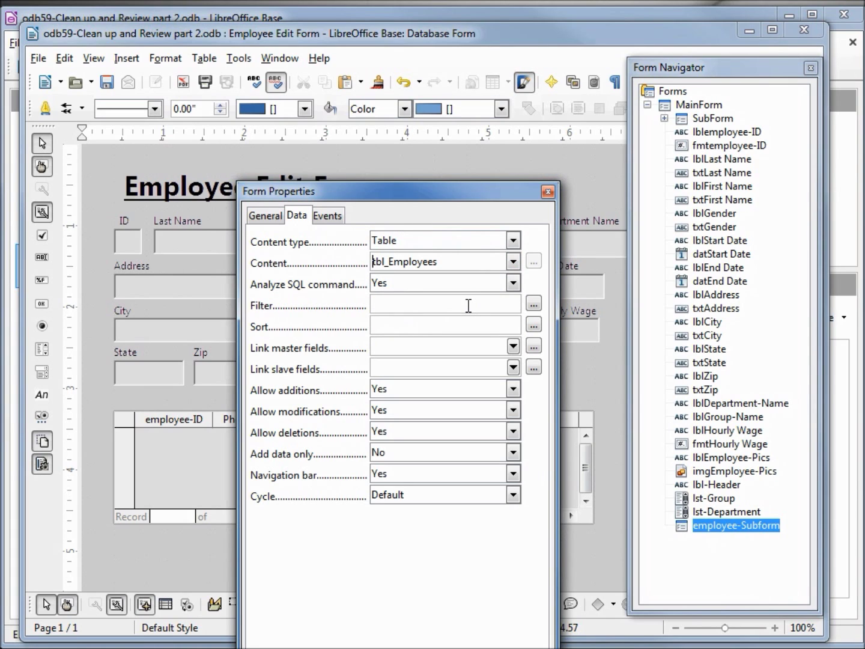
{"action": "left_click", "coordinate": [548, 192]}
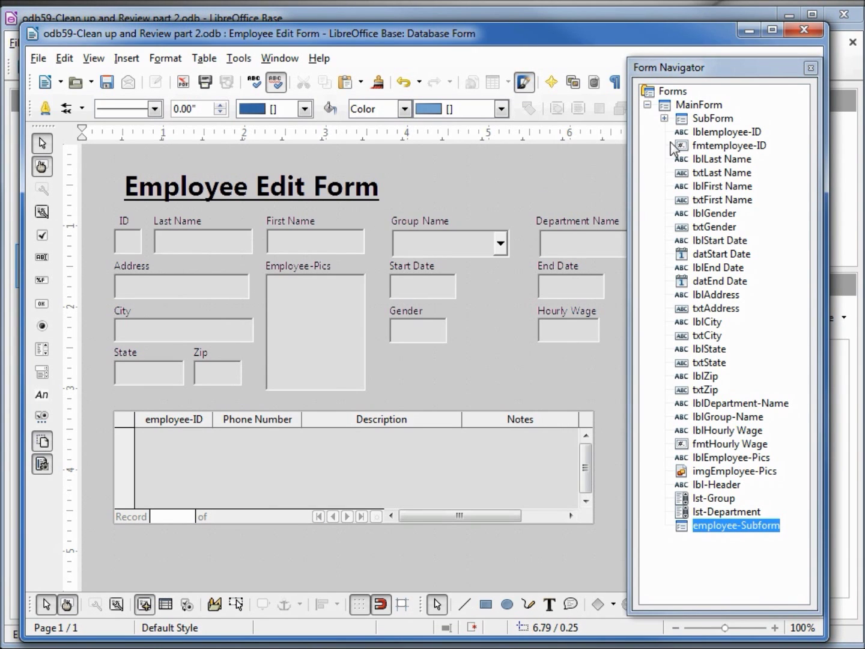
{"action": "left_click", "coordinate": [700, 133]}
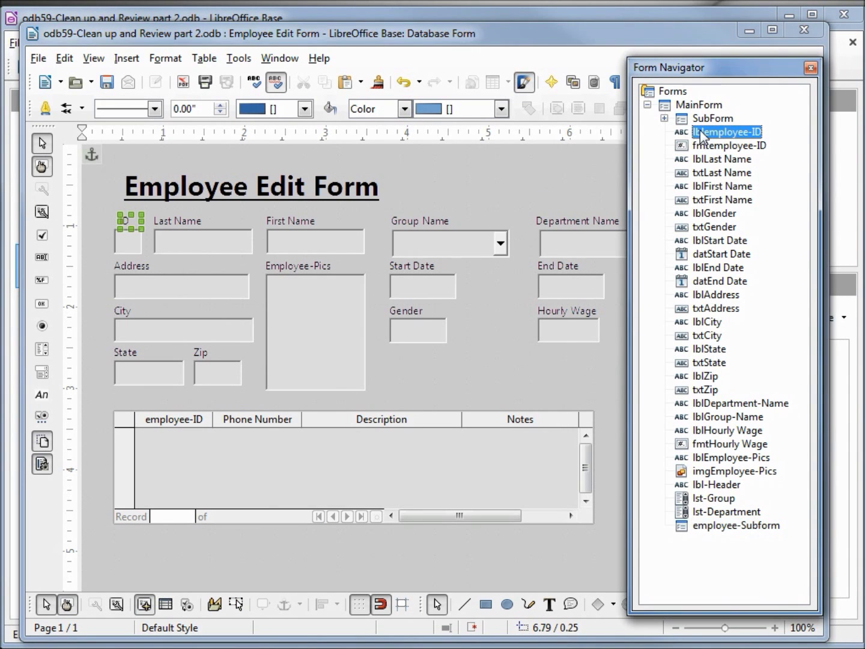
Step: Select the controls lblemployee-ID through lst-Department and drag them into employee-Subform
{"action": "left_click", "coordinate": [713, 511], "text": "shift"}
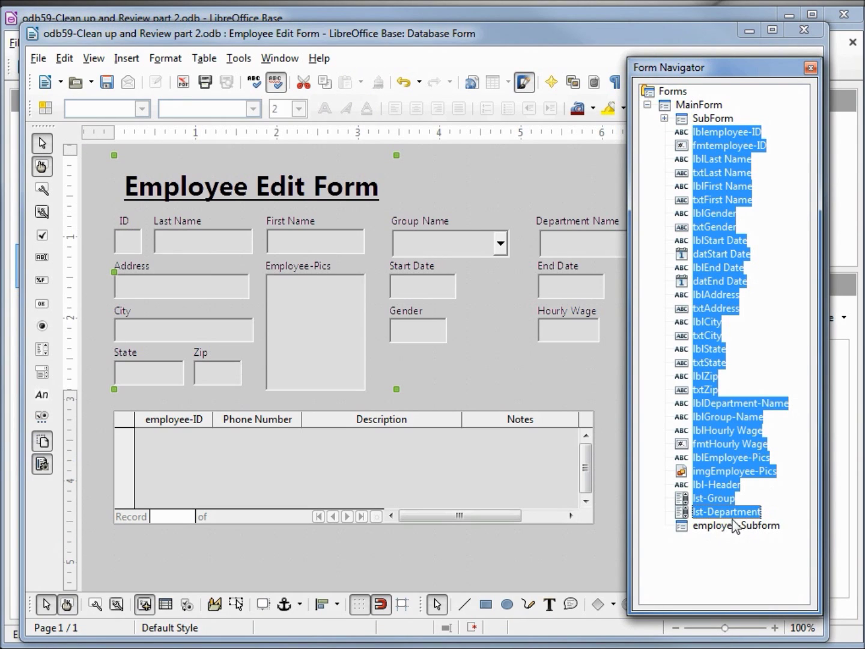
{"action": "left_click_drag", "start_coordinate": [722, 516], "coordinate": [733, 528]}
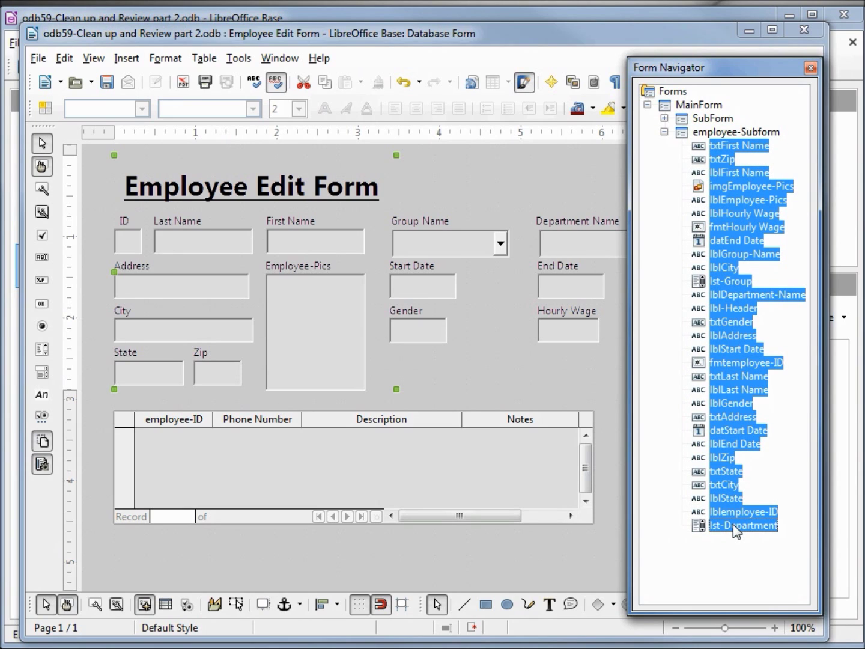
Step: Rename SubForm to 'Phone Info Subform-Subform' in its General properties
{"action": "right_click", "coordinate": [701, 119]}
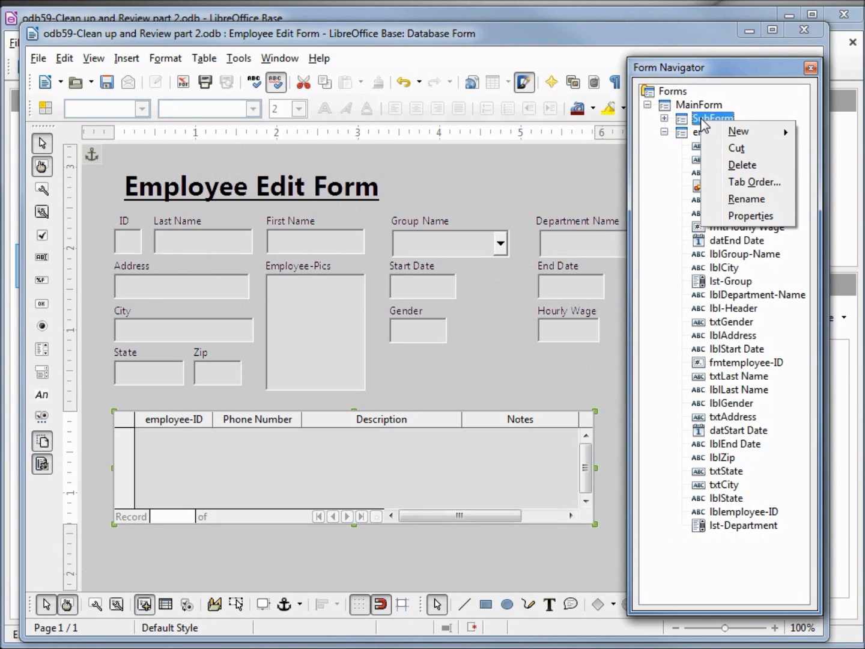
{"action": "left_click", "coordinate": [735, 218]}
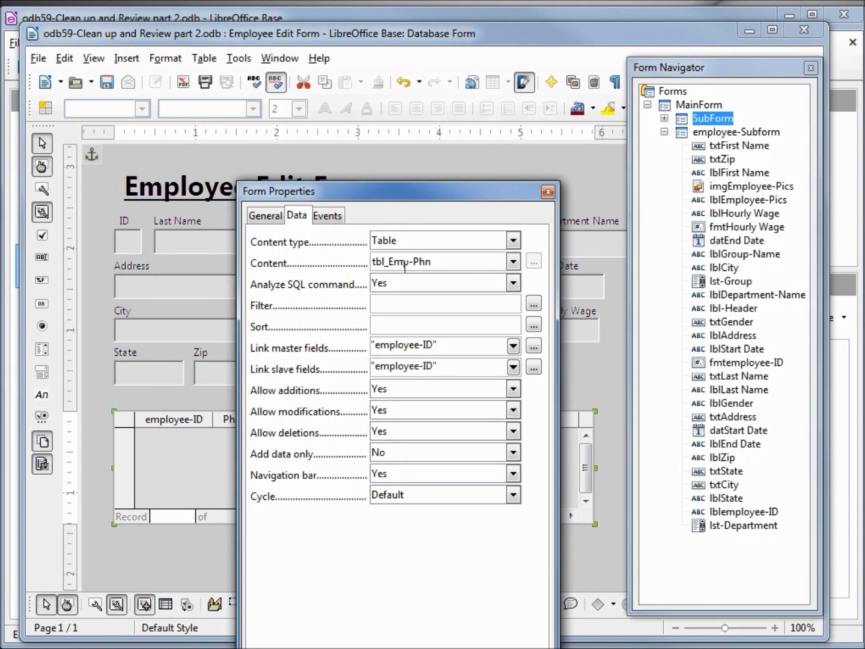
{"action": "left_click", "coordinate": [271, 216]}
{"action": "left_click_drag", "start_coordinate": [411, 241], "coordinate": [307, 255]}
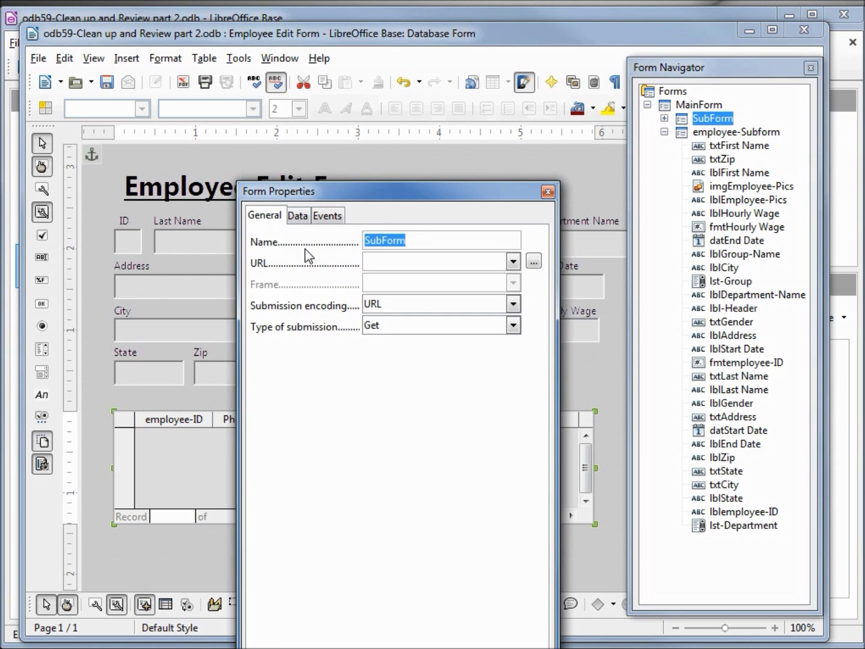
{"action": "type", "text": "Phone Info Subform"}
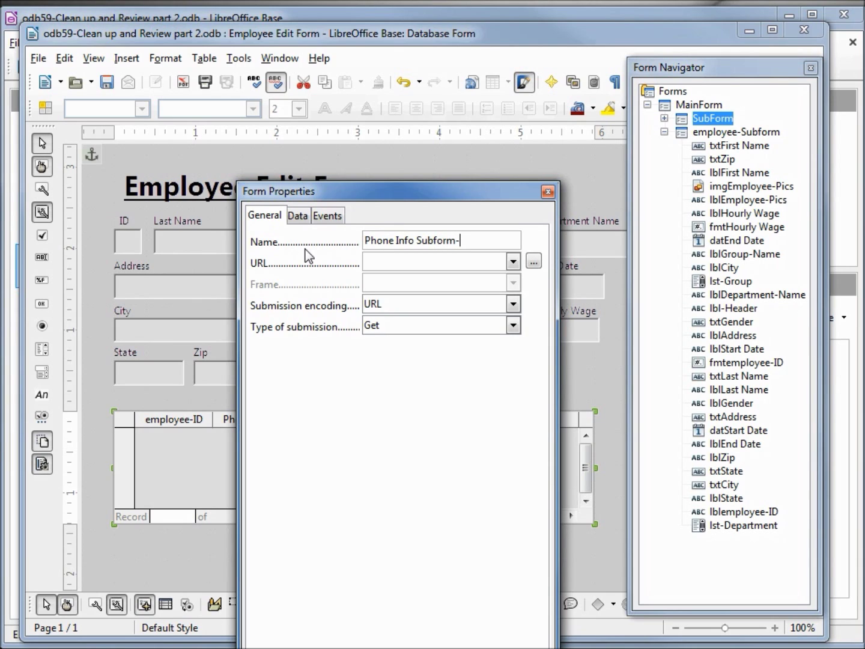
{"action": "type", "text": "-Subform"}
{"action": "left_click", "coordinate": [547, 191]}
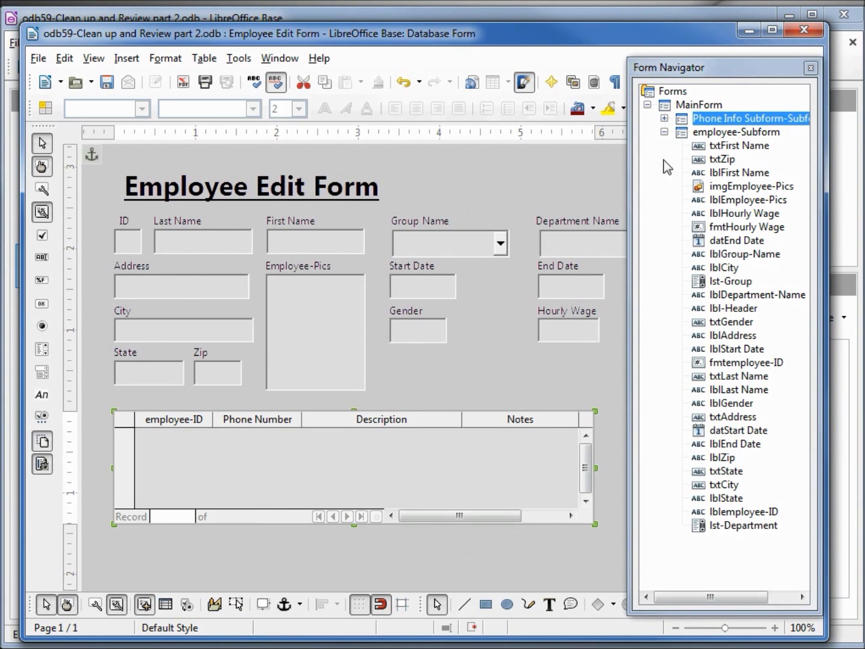
Step: Drag Phone Info Subform-Subform into employee-Subform in the Form Navigator
{"action": "left_click", "coordinate": [713, 117]}
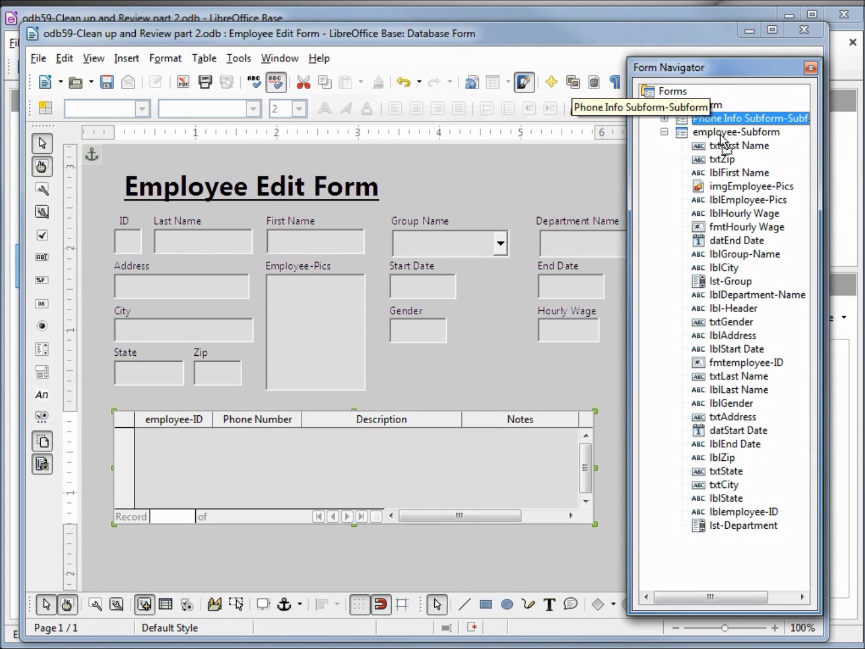
{"action": "left_click_drag", "start_coordinate": [724, 141], "coordinate": [724, 140]}
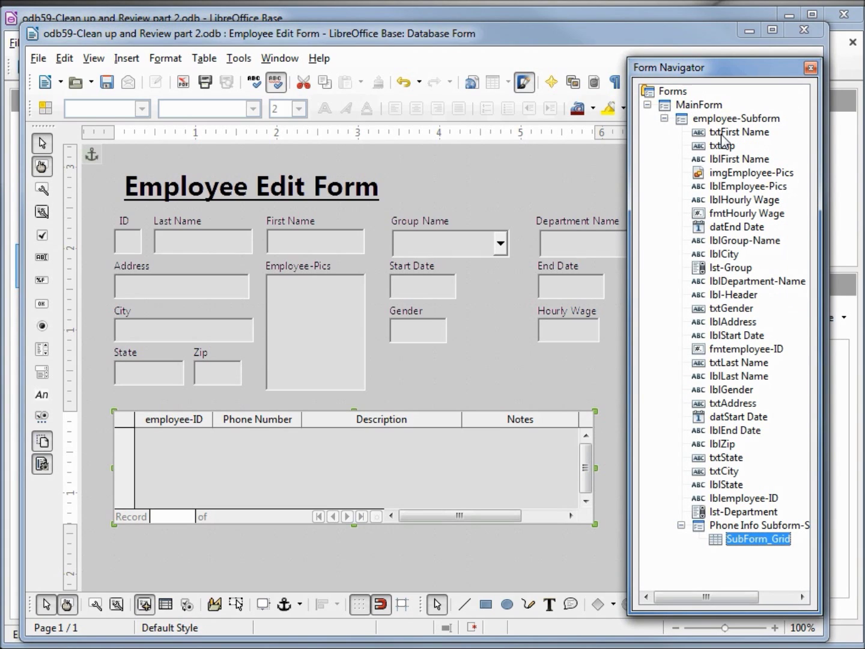
{"action": "left_click", "coordinate": [703, 106]}
Step: Change MainForm's data content from tbl_Employees to tbl_Filter
{"action": "right_click", "coordinate": [703, 105]}
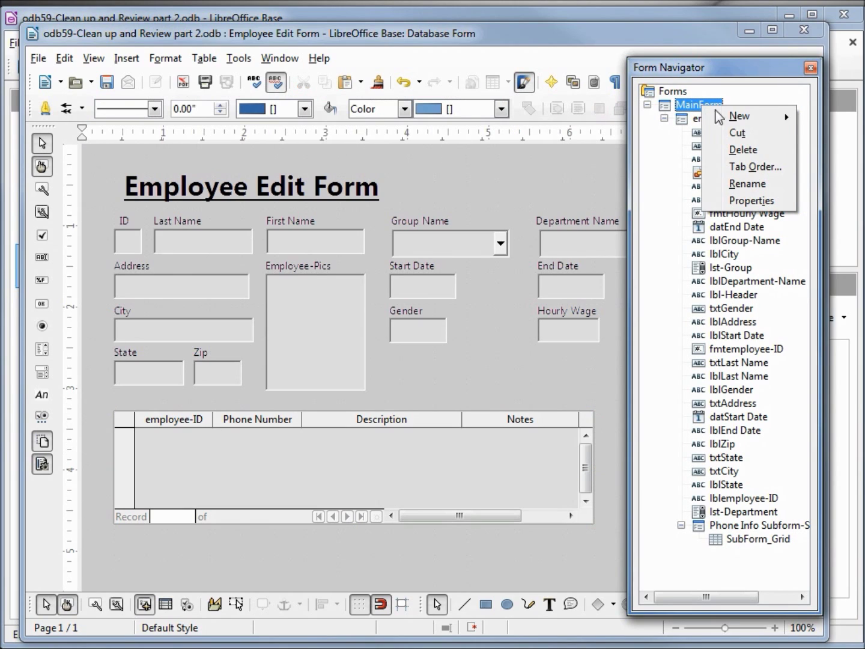
{"action": "left_click", "coordinate": [752, 201]}
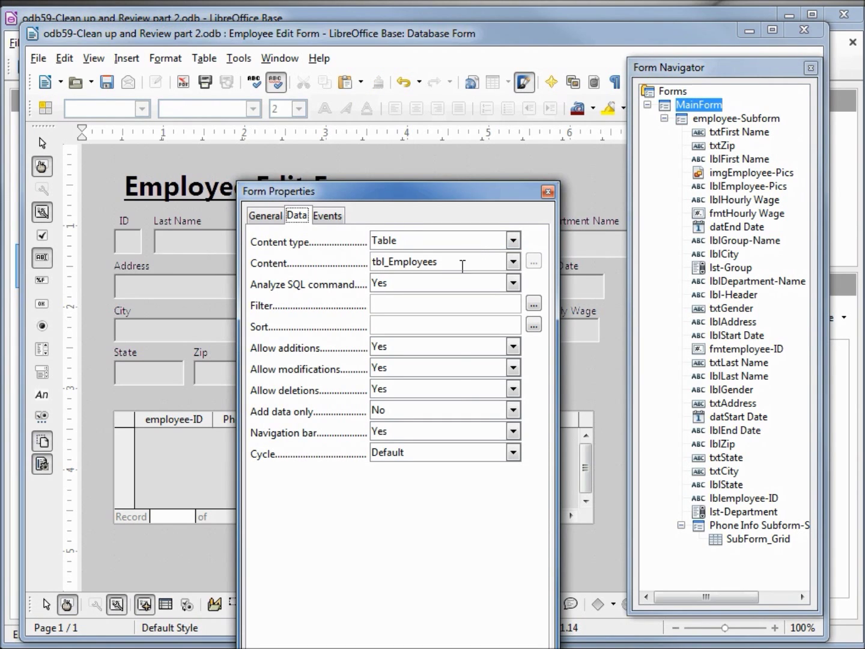
{"action": "left_click", "coordinate": [512, 262]}
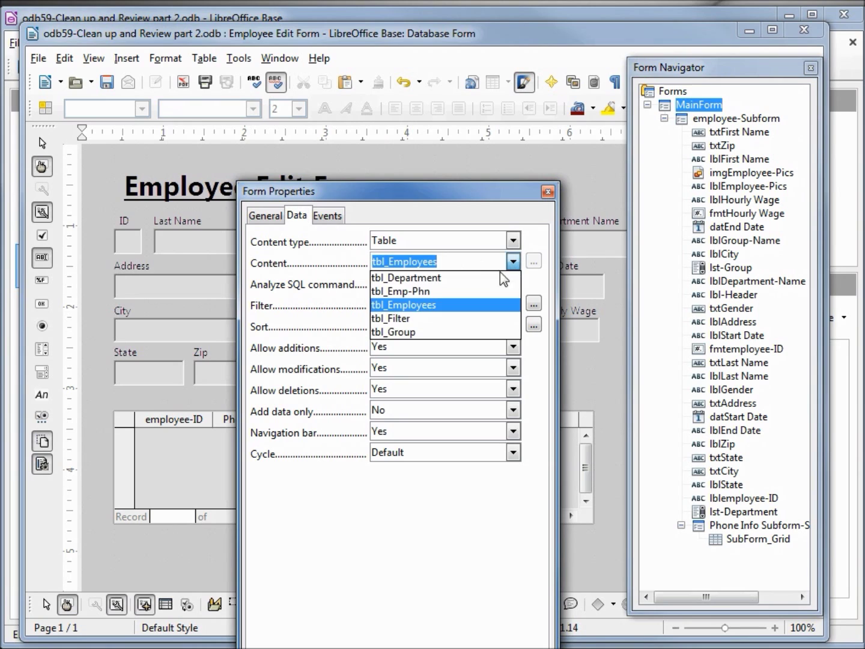
{"action": "left_click", "coordinate": [414, 319]}
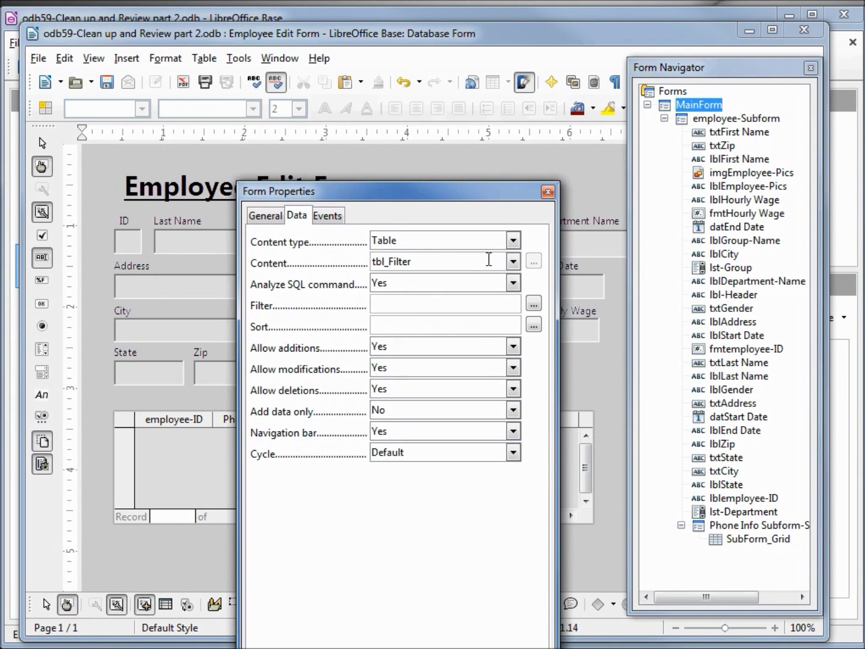
{"action": "left_click", "coordinate": [547, 193]}
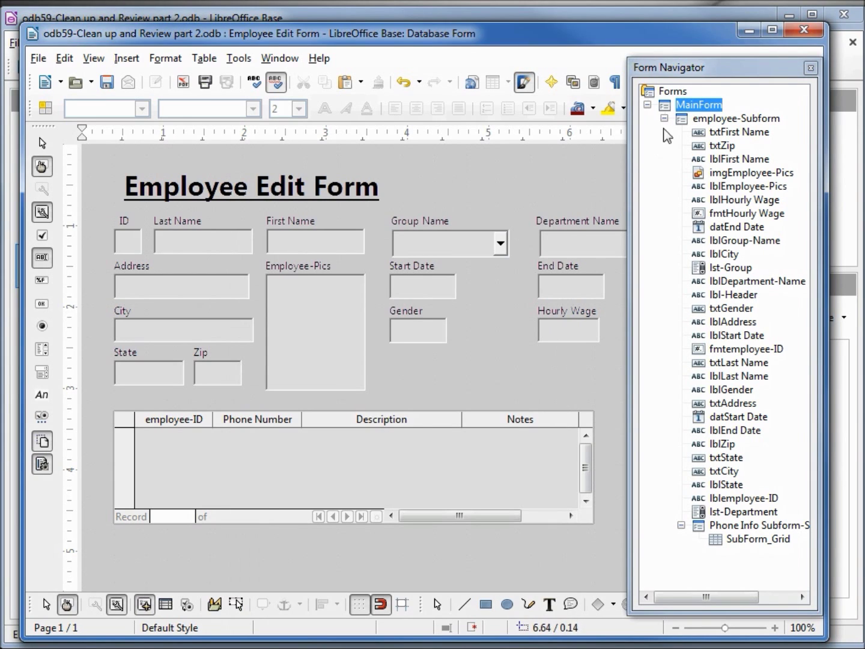
{"action": "left_click", "coordinate": [697, 107]}
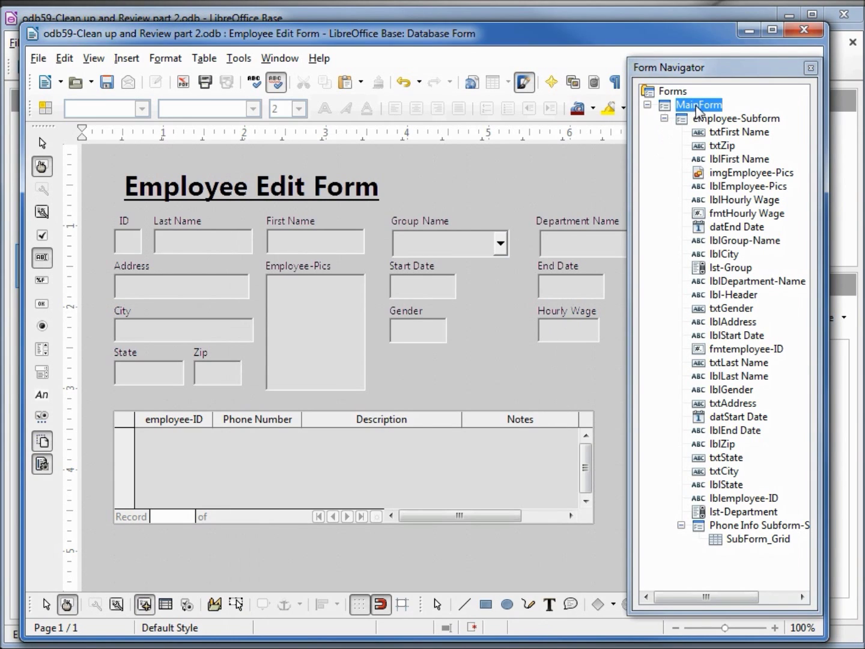
Step: Add the EmpID field from tbl_Filter to MainForm with its label
{"action": "left_click", "coordinate": [699, 107]}
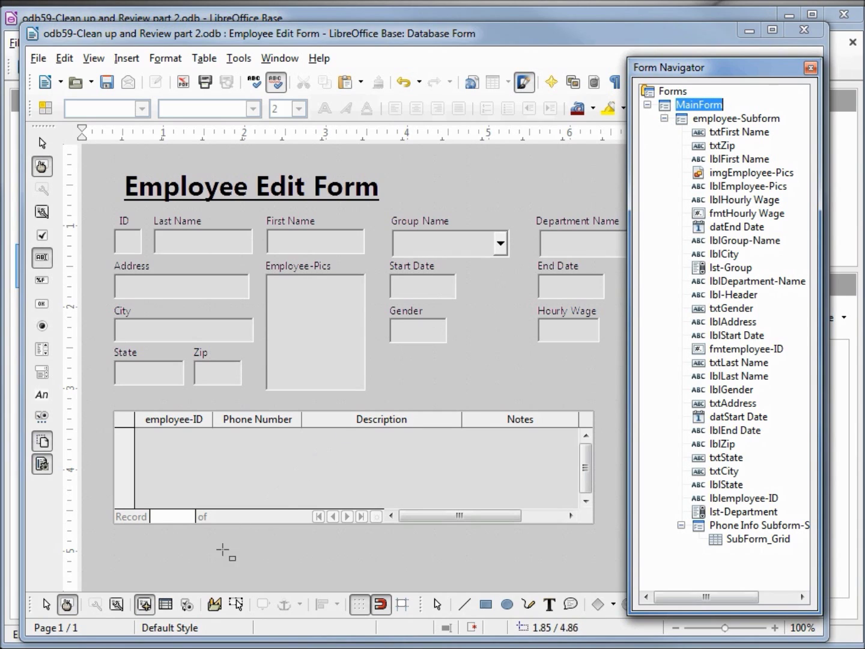
{"action": "left_click", "coordinate": [168, 609]}
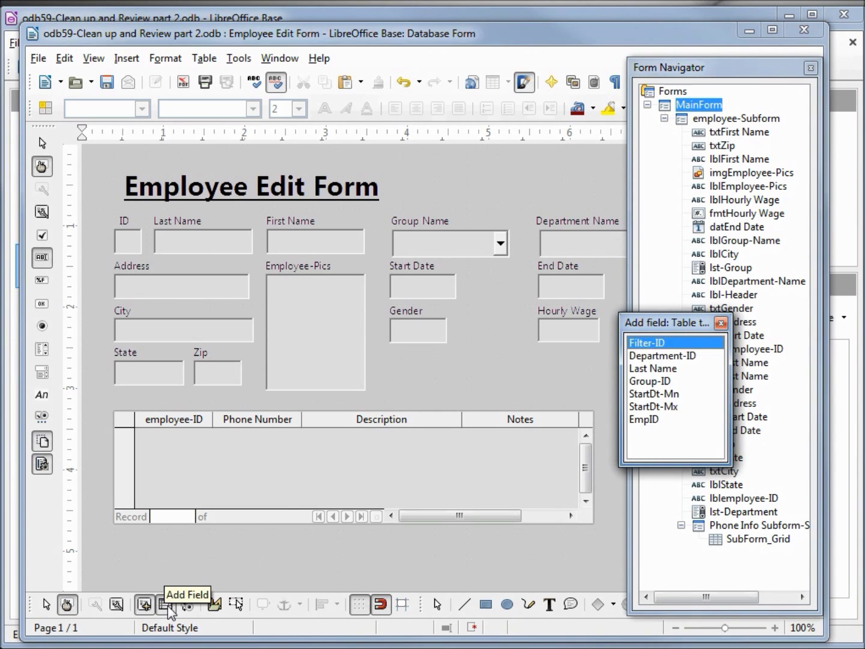
{"action": "double_click", "coordinate": [643, 420]}
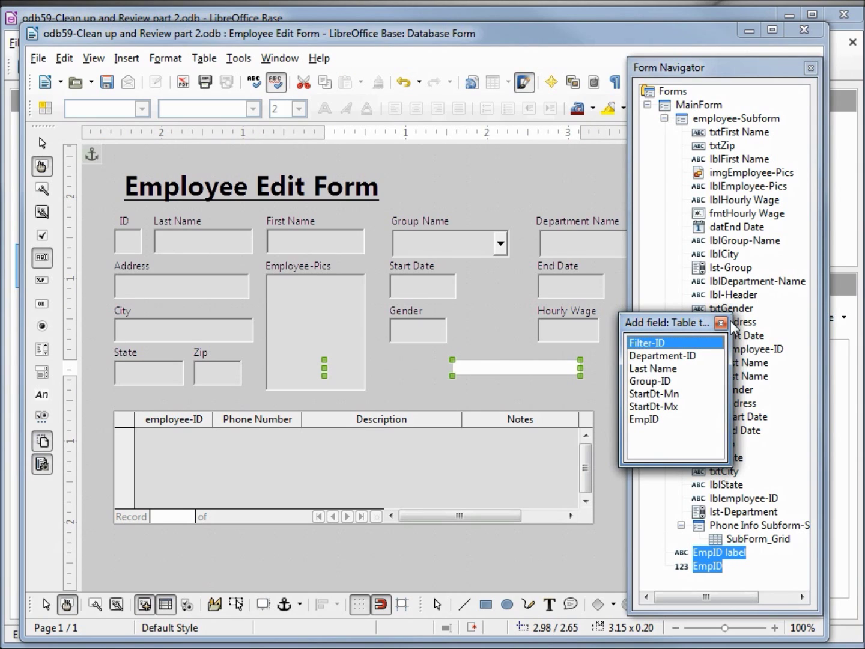
{"action": "left_click", "coordinate": [721, 323]}
Step: Move the EmpID control, narrow its label to about 0.59, and set it above the field
{"action": "left_click_drag", "start_coordinate": [500, 376], "coordinate": [540, 394]}
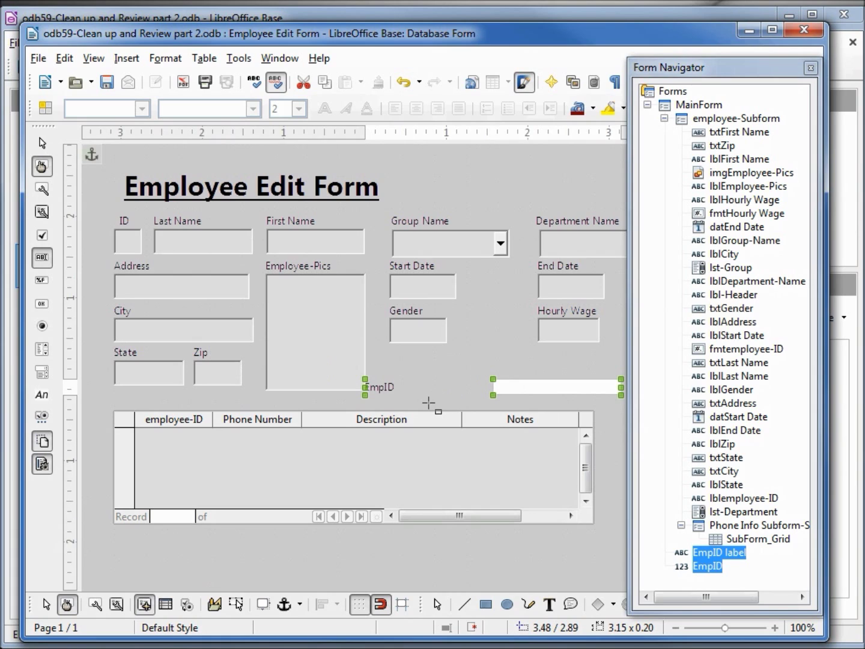
{"action": "left_click", "coordinate": [377, 390]}
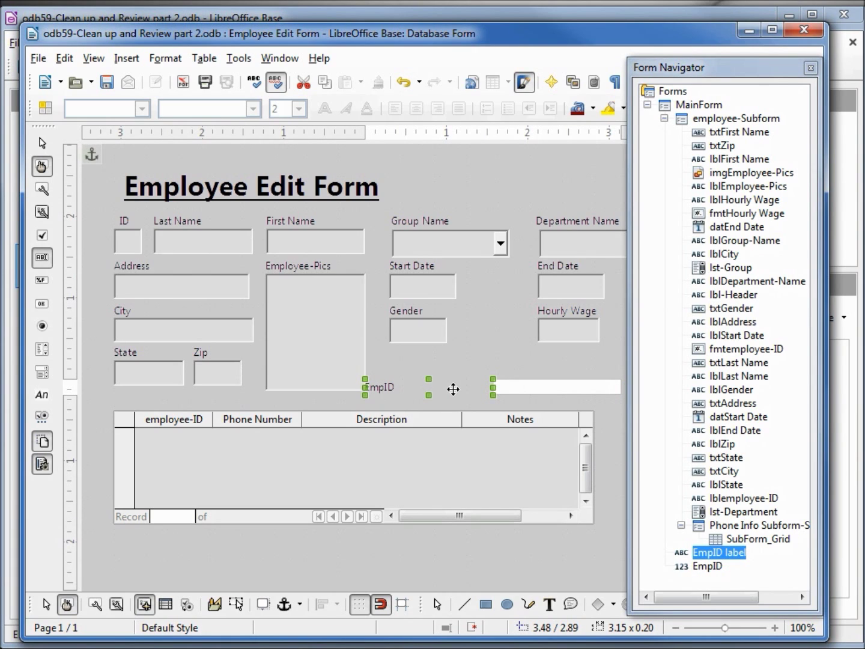
{"action": "left_click", "coordinate": [484, 385]}
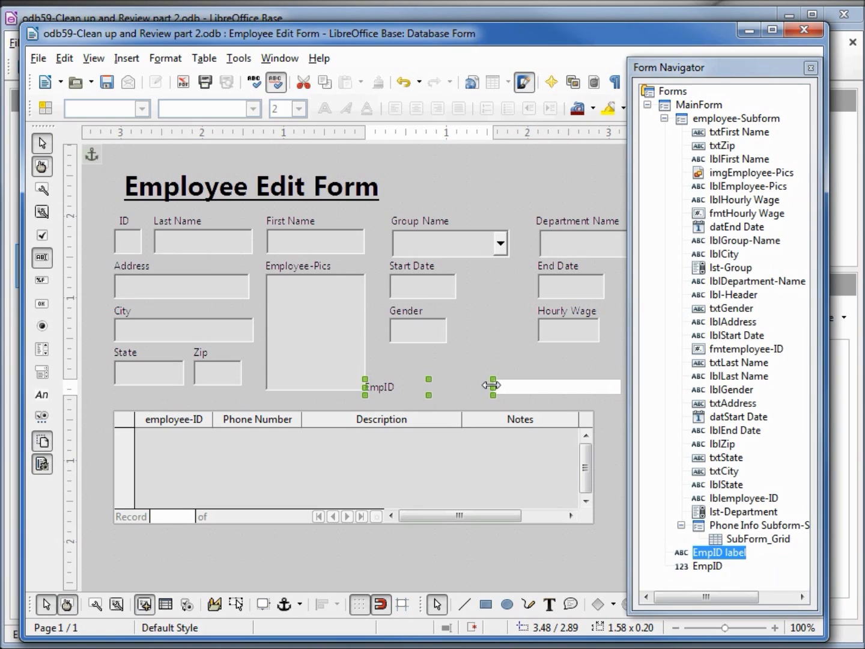
{"action": "left_click_drag", "start_coordinate": [432, 378], "coordinate": [415, 385]}
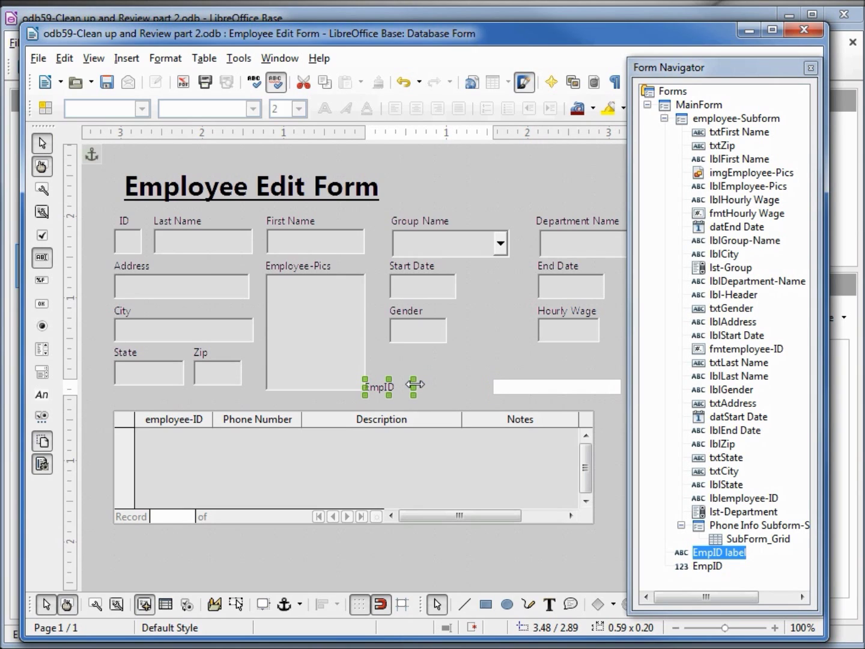
{"action": "key", "text": "Right"}
{"action": "key", "text": "Right"}
{"action": "key", "text": "Right"}
{"action": "key", "text": "Right"}
{"action": "key", "text": "Right"}
{"action": "key", "text": "Right"}
{"action": "key", "text": "Right"}
{"action": "key", "text": "Right"}
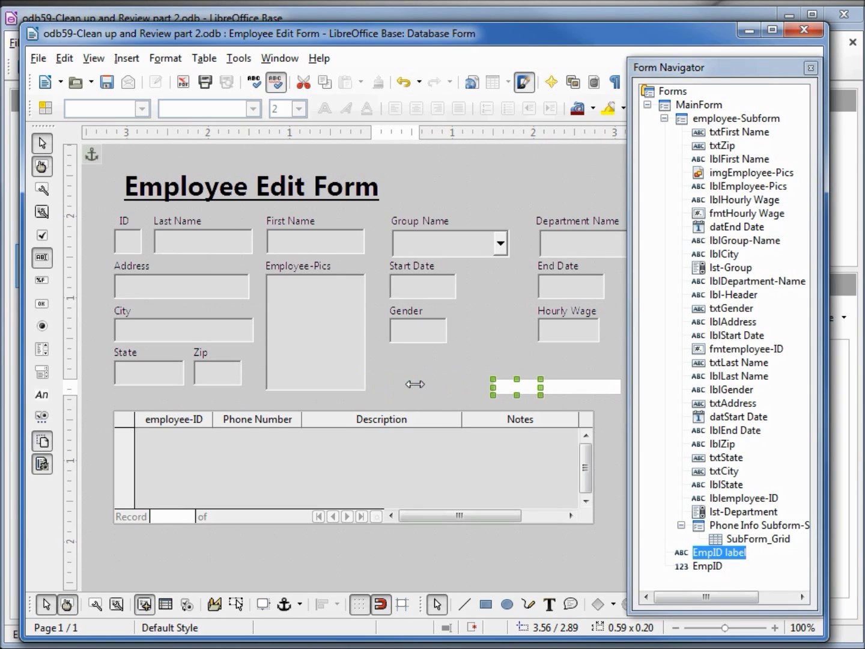
{"action": "key", "text": "Up"}
{"action": "key", "text": "Up"}
{"action": "key", "text": "Up"}
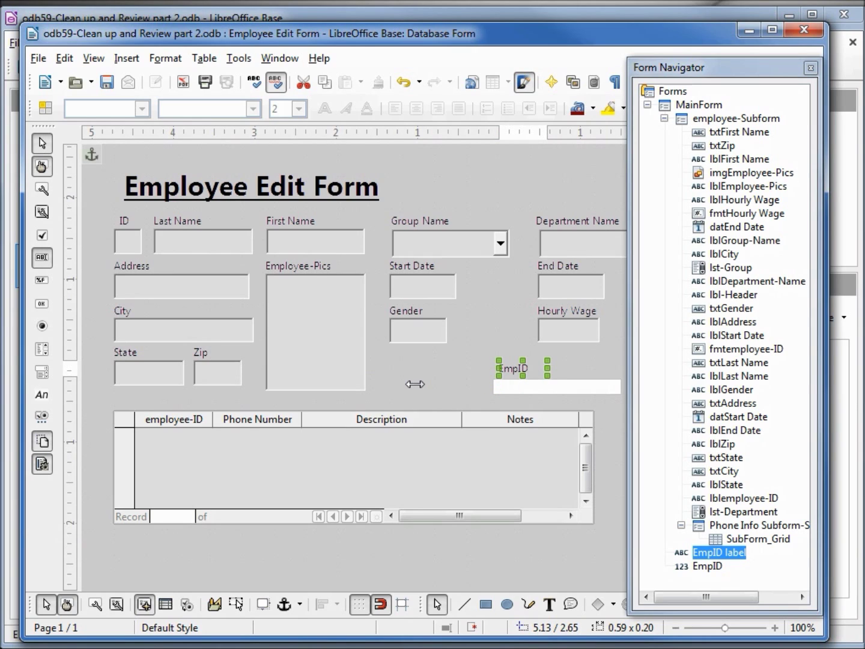
Step: Resize the EmpID input box into a small square of about 0.53 × 0.53
{"action": "left_click", "coordinate": [519, 392]}
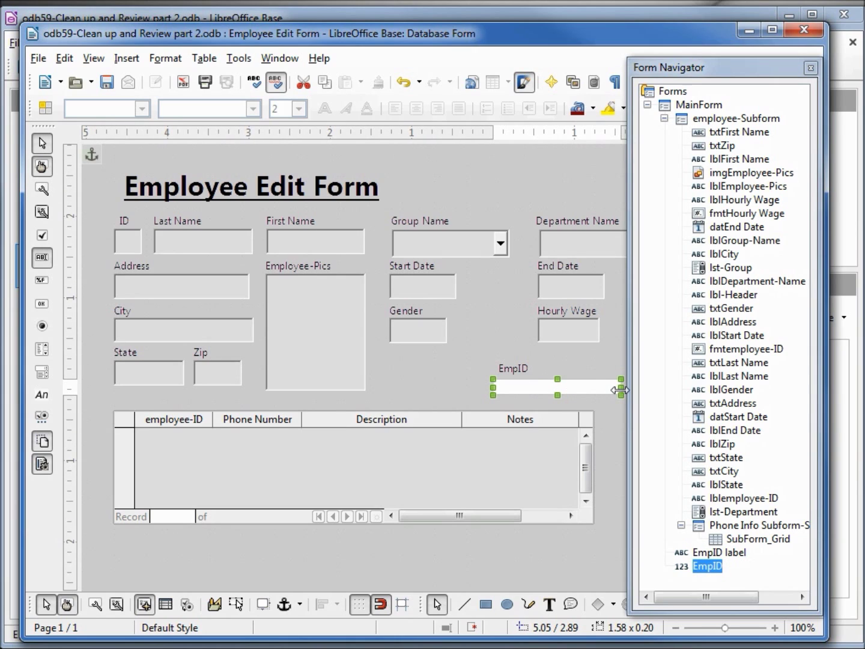
{"action": "left_click_drag", "start_coordinate": [620, 389], "coordinate": [527, 390]}
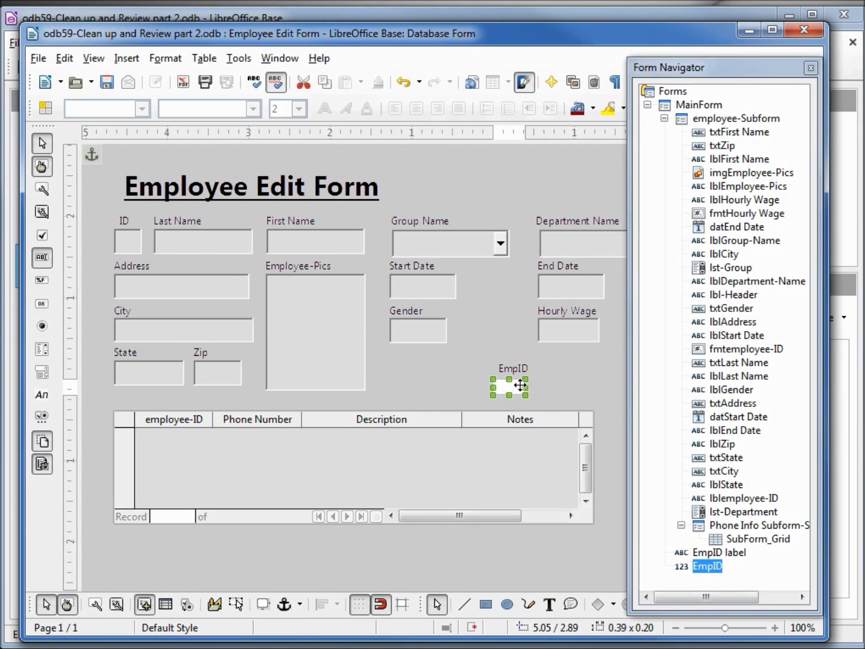
{"action": "left_click_drag", "start_coordinate": [527, 387], "coordinate": [516, 420]}
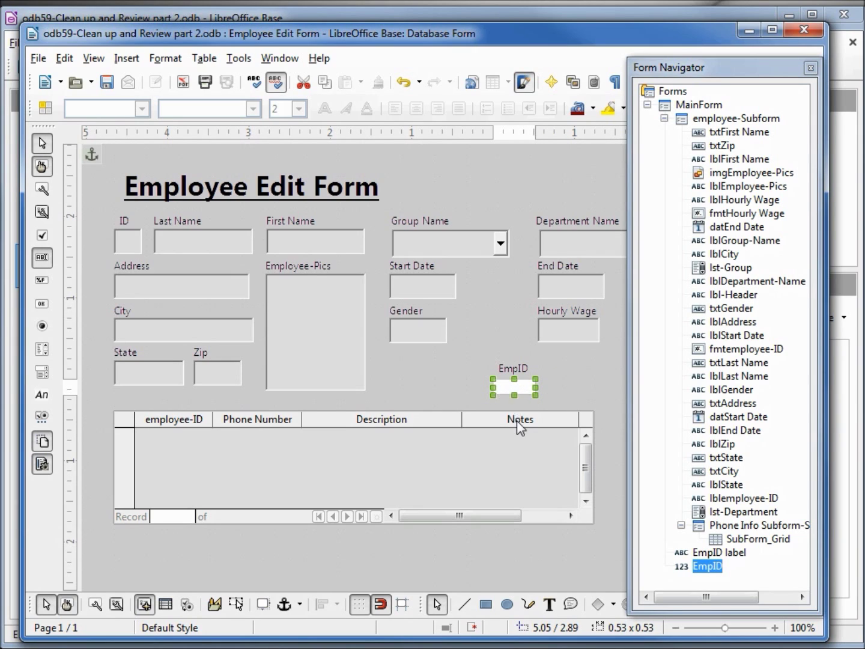
{"action": "left_click", "coordinate": [563, 382]}
Step: Move the EmpID label and box up beside the Employee Edit Form title
{"action": "left_click", "coordinate": [518, 370]}
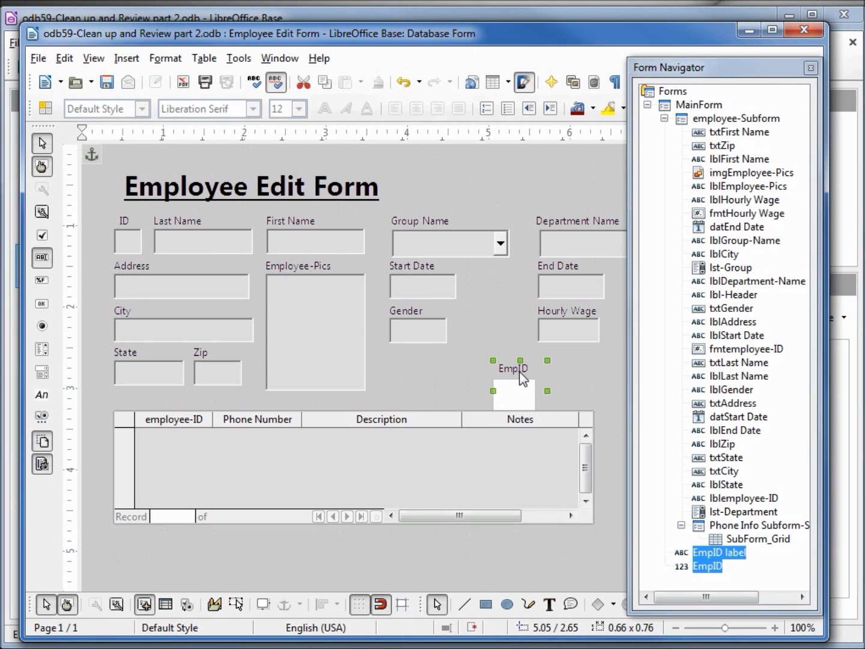
{"action": "key", "text": "Up"}
{"action": "key", "text": "Up"}
{"action": "key", "text": "Up"}
{"action": "key", "text": "Up"}
{"action": "key", "text": "Up"}
{"action": "key", "text": "Up"}
{"action": "key", "text": "Up"}
{"action": "key", "text": "Up"}
{"action": "key", "text": "Up"}
{"action": "key", "text": "Up"}
{"action": "key", "text": "Up"}
{"action": "key", "text": "Up"}
{"action": "key", "text": "Up"}
{"action": "key", "text": "Up"}
{"action": "key", "text": "Up"}
{"action": "key", "text": "Up"}
{"action": "key", "text": "Up"}
{"action": "key", "text": "Up"}
{"action": "key", "text": "Up"}
{"action": "key", "text": "Up"}
{"action": "key", "text": "Up"}
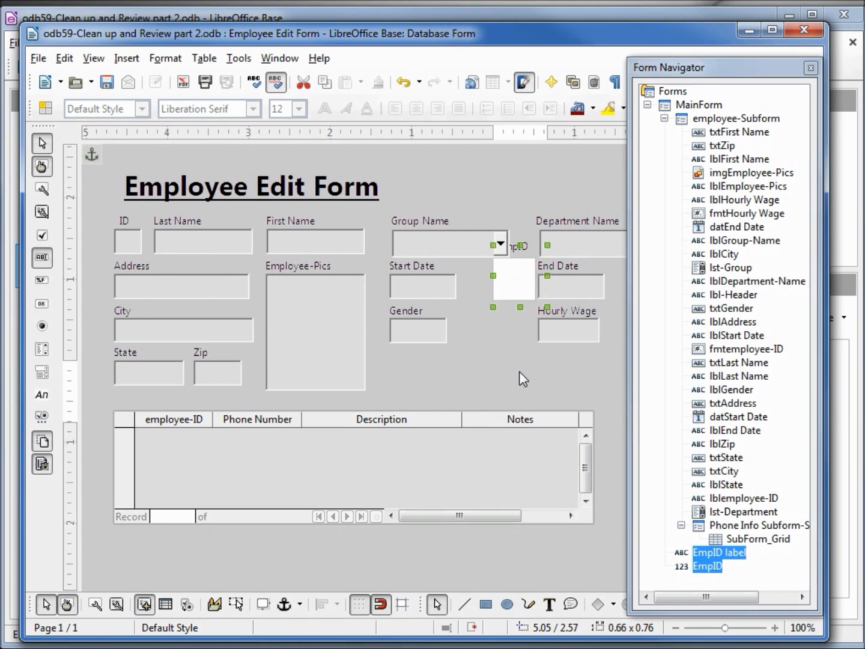
{"action": "key", "text": "Up"}
{"action": "key", "text": "Up"}
{"action": "key", "text": "Up"}
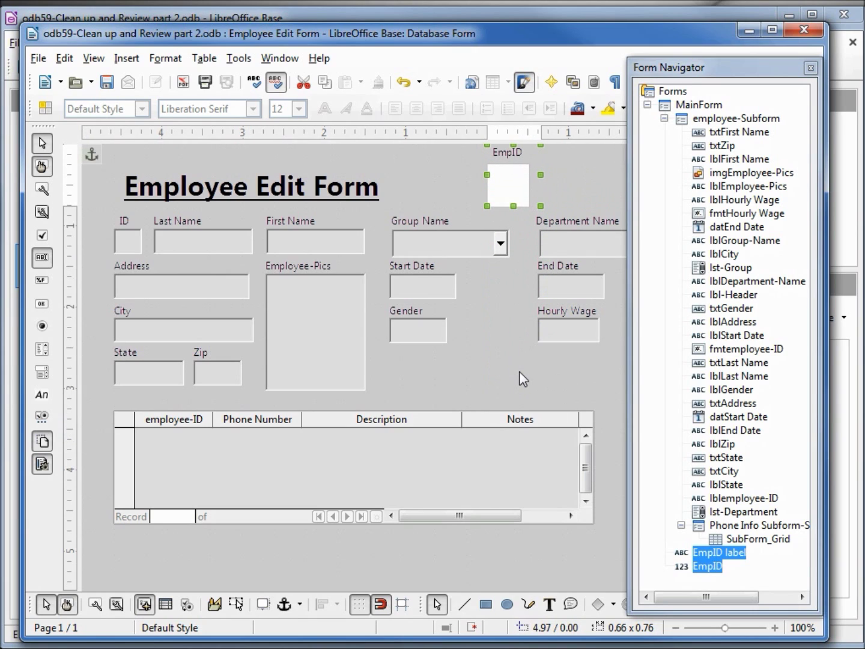
{"action": "key", "text": "Left"}
{"action": "key", "text": "Left"}
{"action": "key", "text": "Left"}
{"action": "key", "text": "Left"}
{"action": "key", "text": "Left"}
{"action": "key", "text": "Left"}
{"action": "key", "text": "Left"}
{"action": "key", "text": "Left"}
{"action": "key", "text": "Left"}
{"action": "key", "text": "Left"}
{"action": "key", "text": "Left"}
{"action": "key", "text": "Left"}
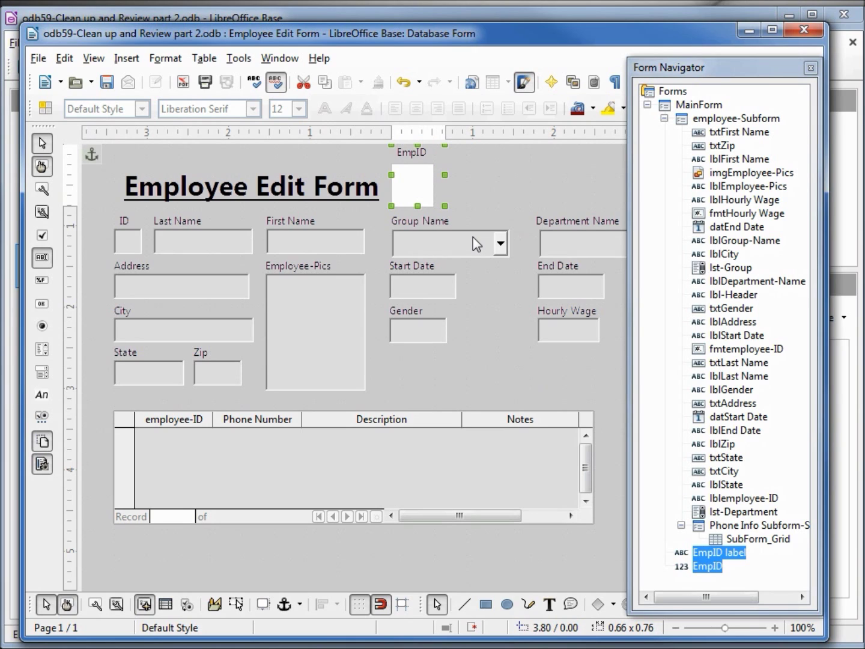
Step: Make the EmpID field's font bold at size 14
{"action": "right_click", "coordinate": [391, 183]}
{"action": "left_click", "coordinate": [445, 267]}
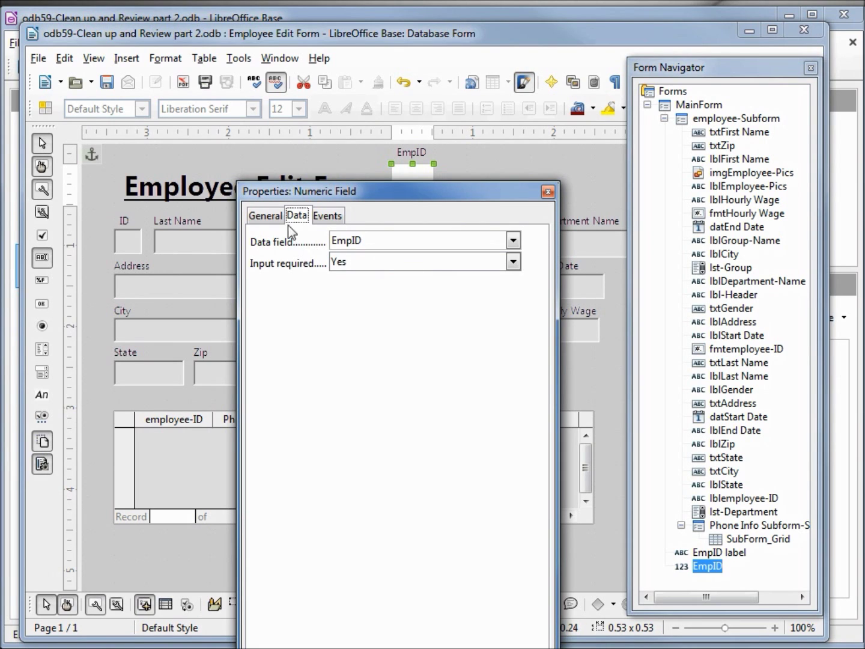
{"action": "left_click", "coordinate": [265, 217]}
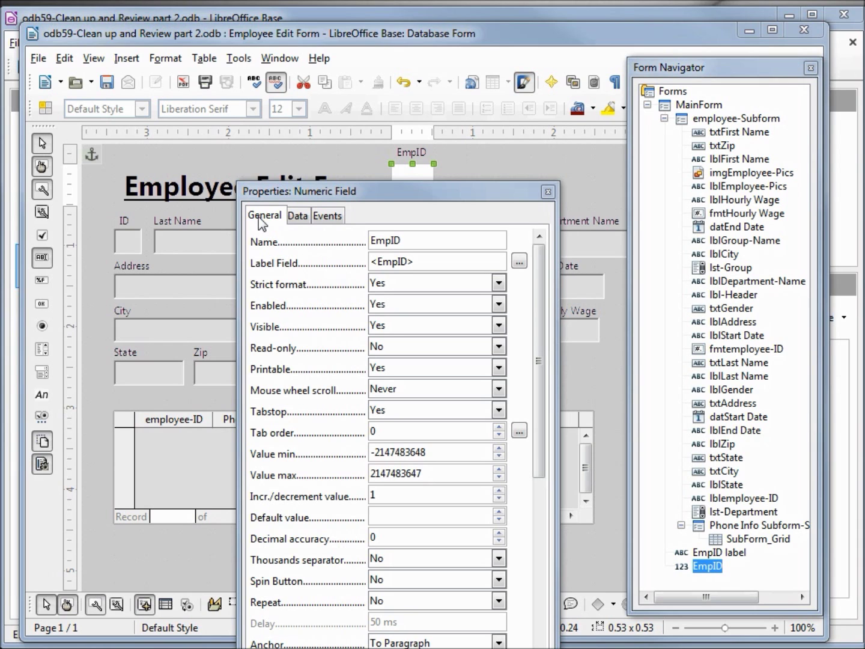
{"action": "scroll", "coordinate": [517, 450], "scroll_direction": "down", "scroll_amount": 5}
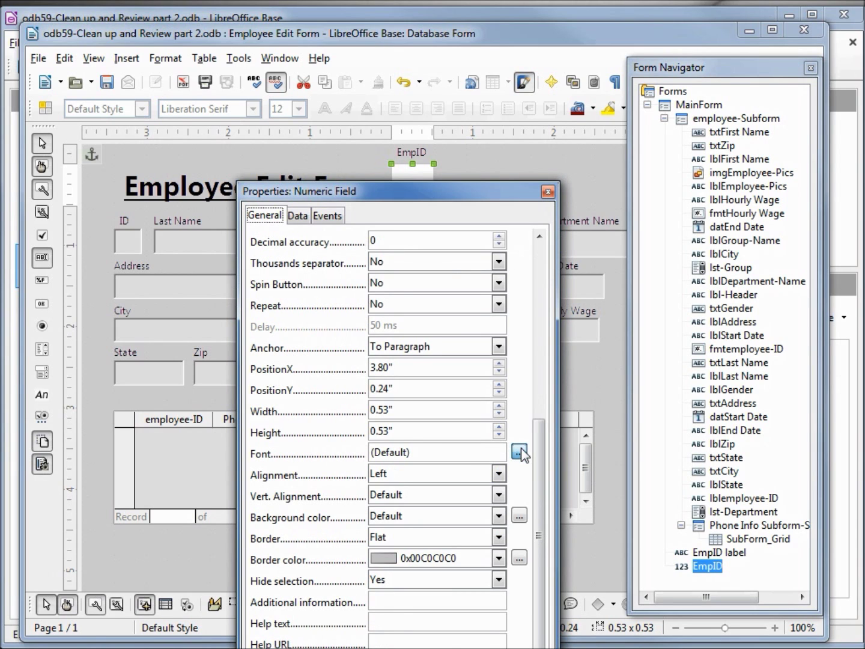
{"action": "left_click", "coordinate": [519, 454]}
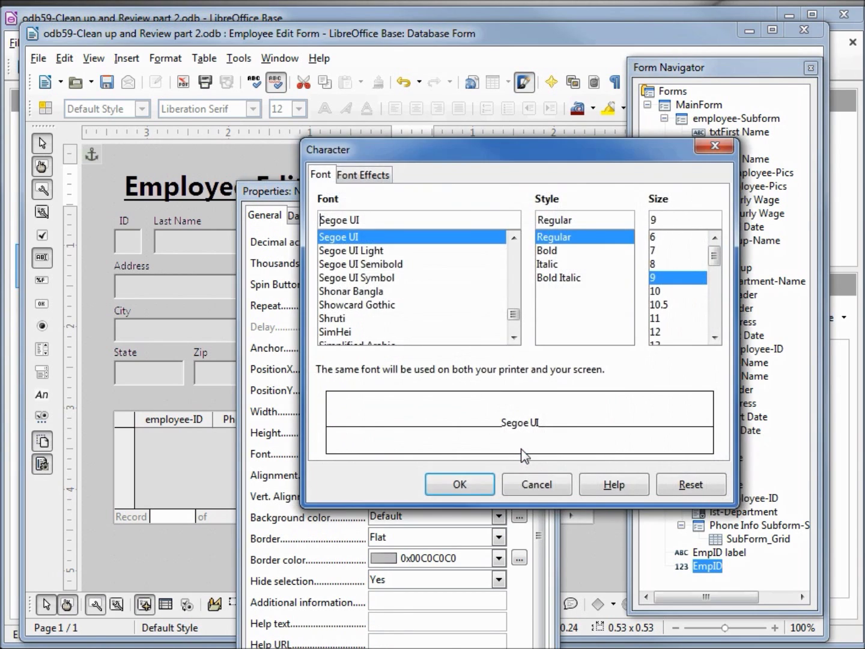
{"action": "left_click", "coordinate": [554, 251]}
{"action": "left_click", "coordinate": [715, 340]}
{"action": "left_click", "coordinate": [715, 340]}
{"action": "left_click", "coordinate": [659, 305]}
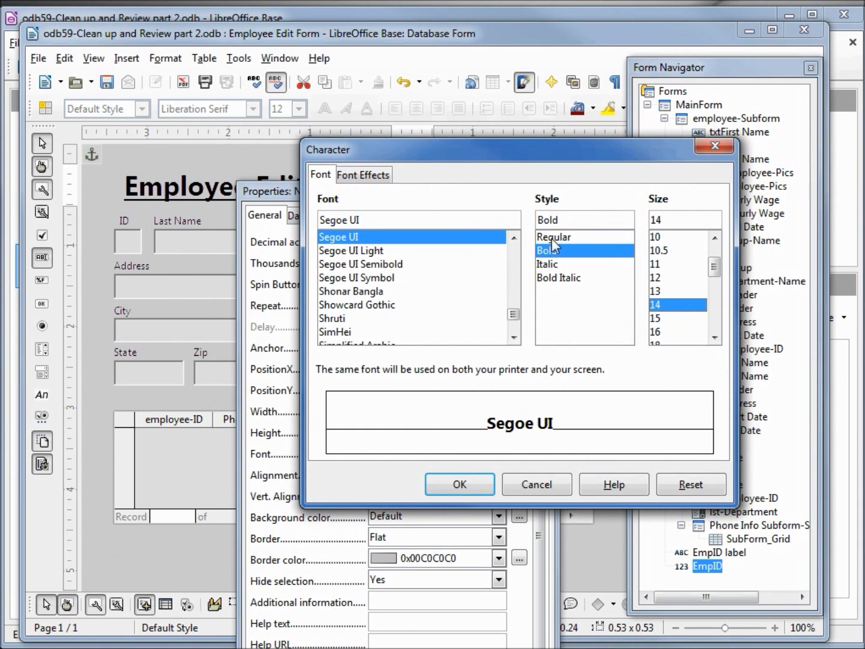
Step: Set the EmpID field's font colour to Blue
{"action": "left_click", "coordinate": [360, 175]}
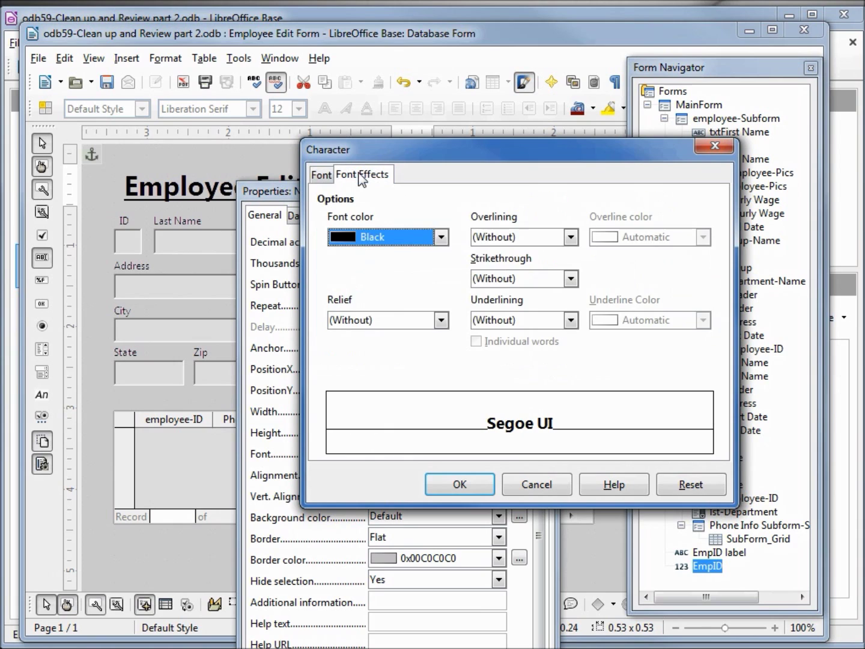
{"action": "left_click", "coordinate": [447, 238]}
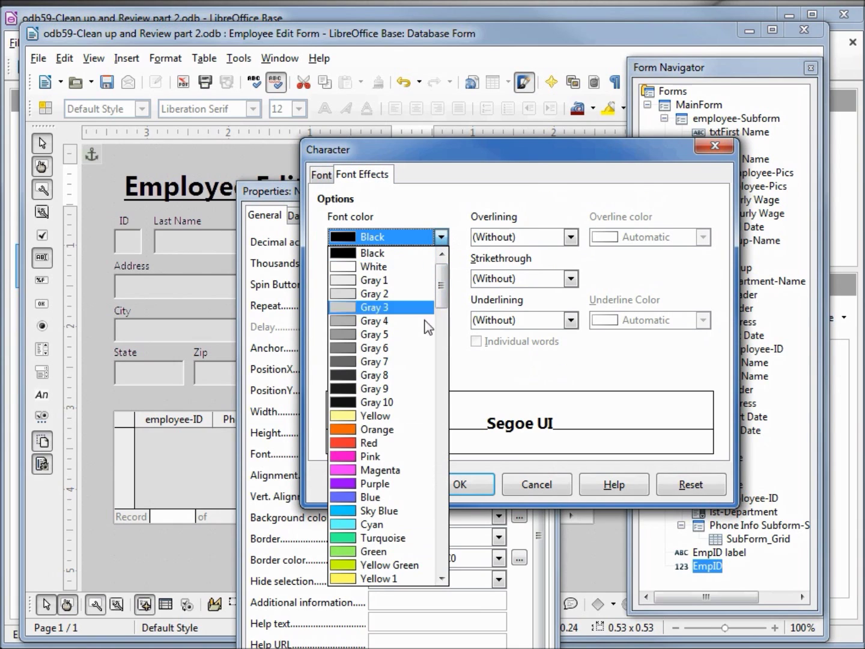
{"action": "left_click", "coordinate": [345, 497]}
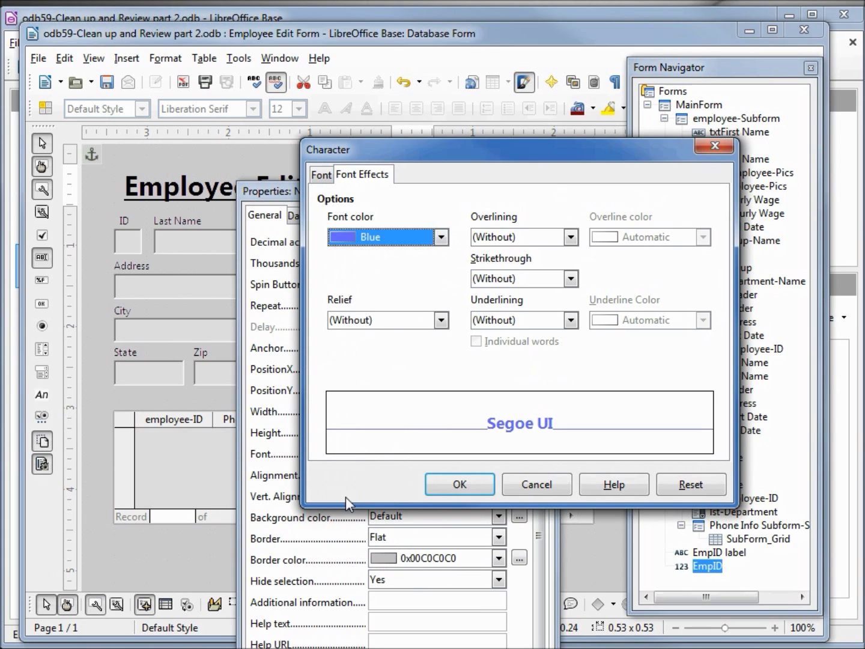
{"action": "left_click", "coordinate": [451, 485]}
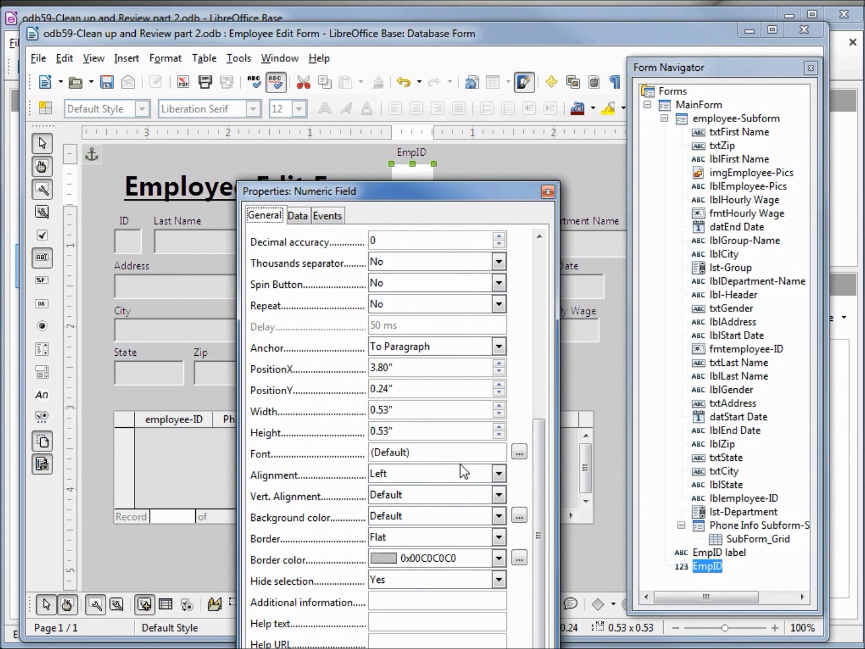
Step: Set EmpID alignment to Center, background to Pale green and border to 3D look
{"action": "left_click", "coordinate": [499, 474]}
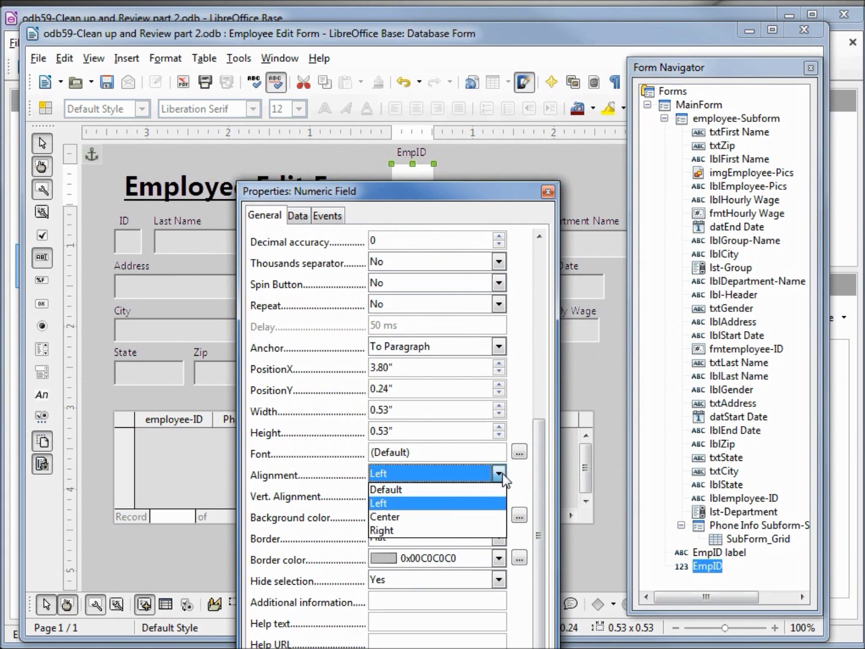
{"action": "left_click", "coordinate": [466, 517]}
{"action": "left_click", "coordinate": [499, 515]}
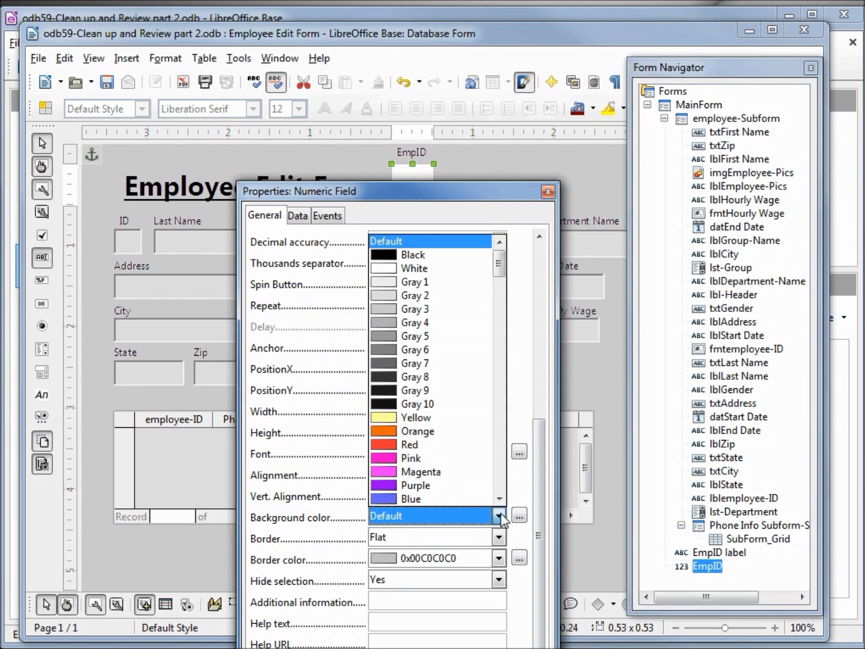
{"action": "left_click_drag", "start_coordinate": [502, 262], "coordinate": [512, 504]}
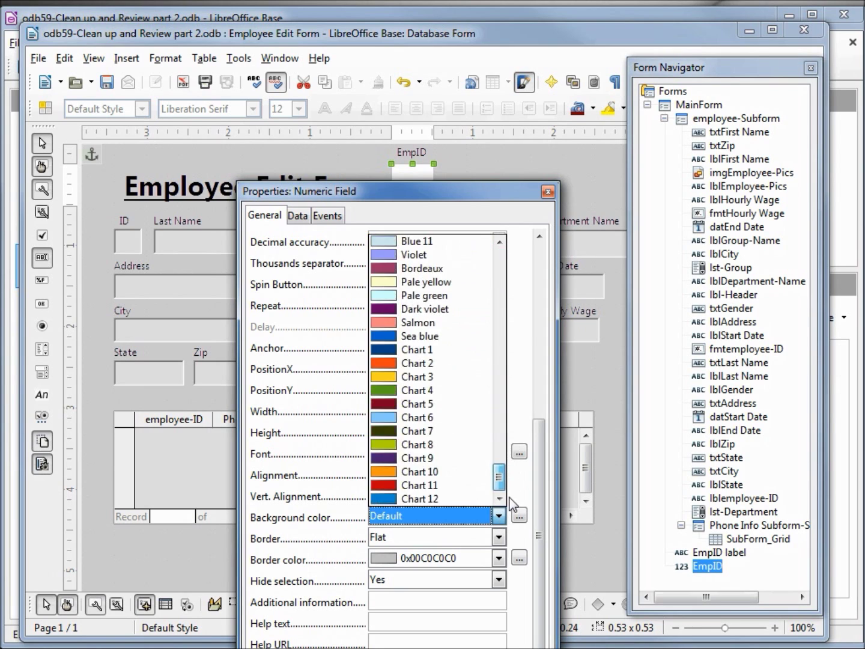
{"action": "left_click", "coordinate": [435, 295]}
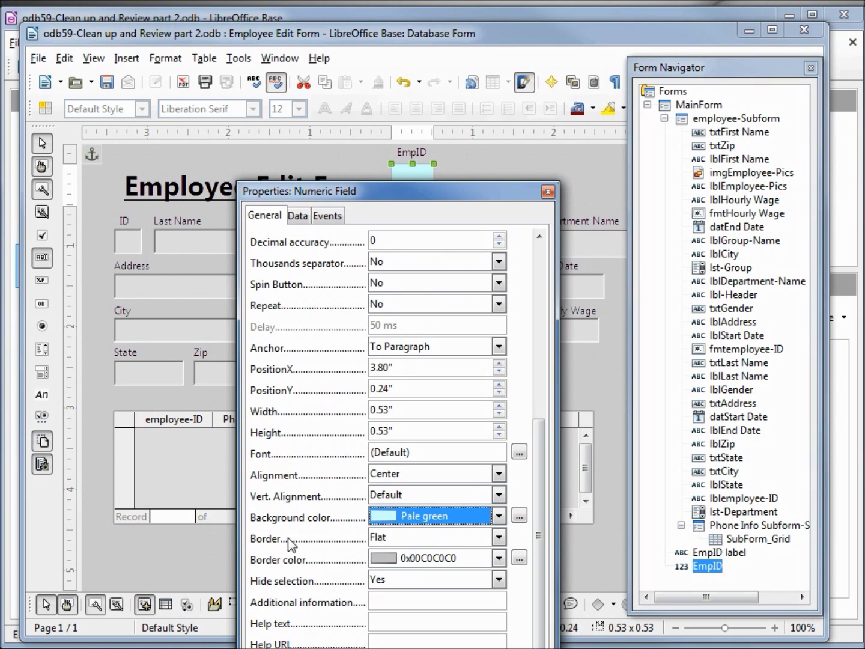
{"action": "left_click", "coordinate": [497, 537]}
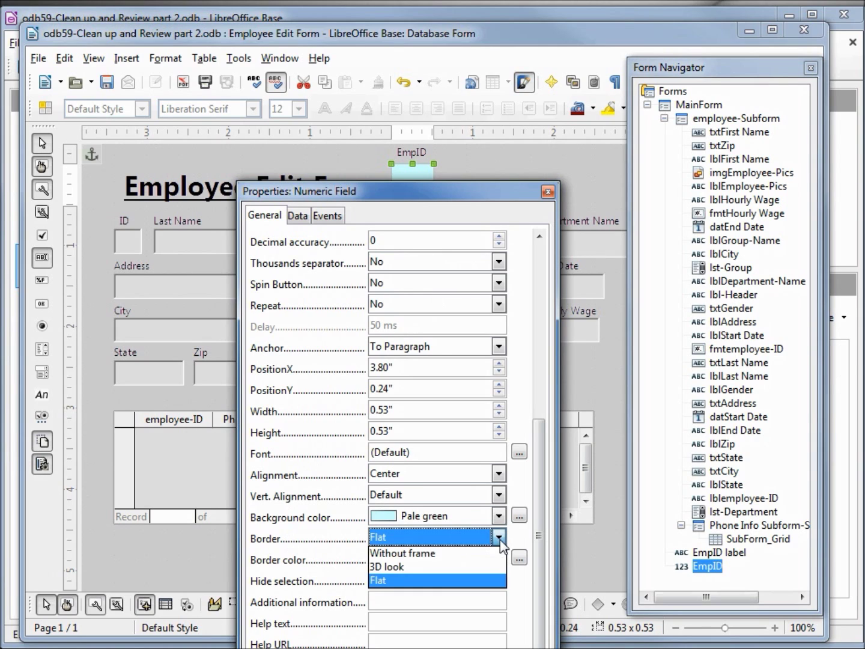
{"action": "left_click", "coordinate": [484, 570]}
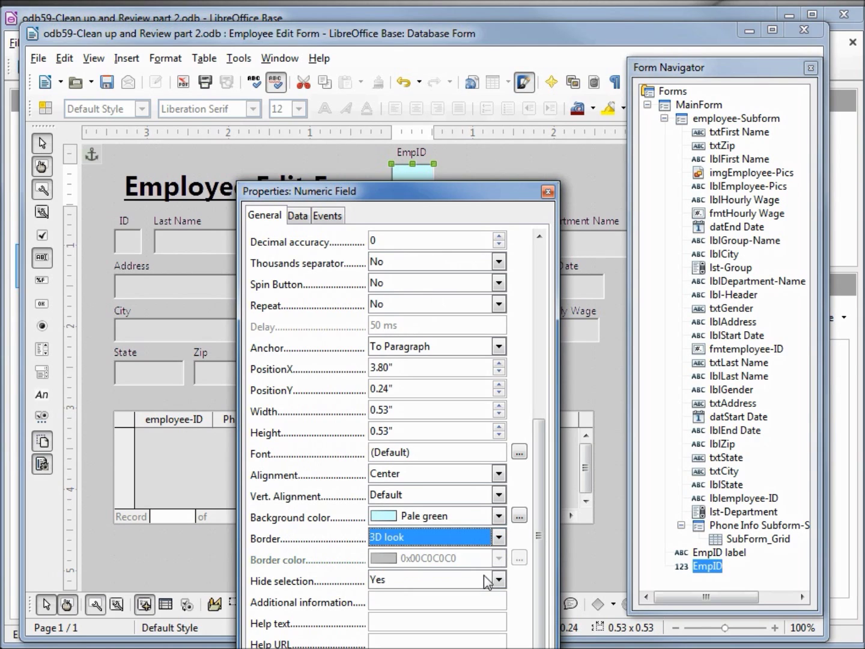
{"action": "left_click", "coordinate": [547, 192]}
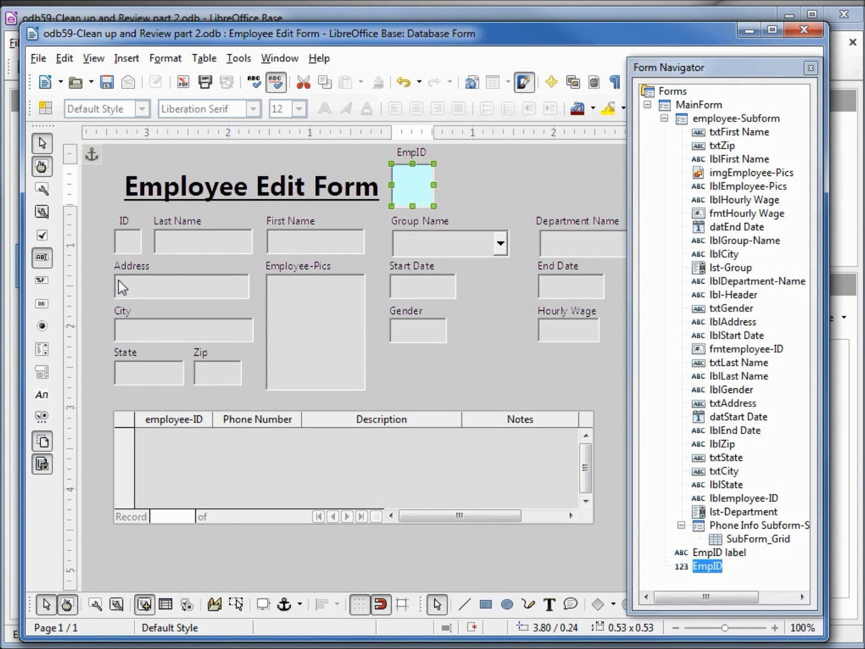
Step: Draw a push button to the right of the EmpID field
{"action": "left_click", "coordinate": [40, 305]}
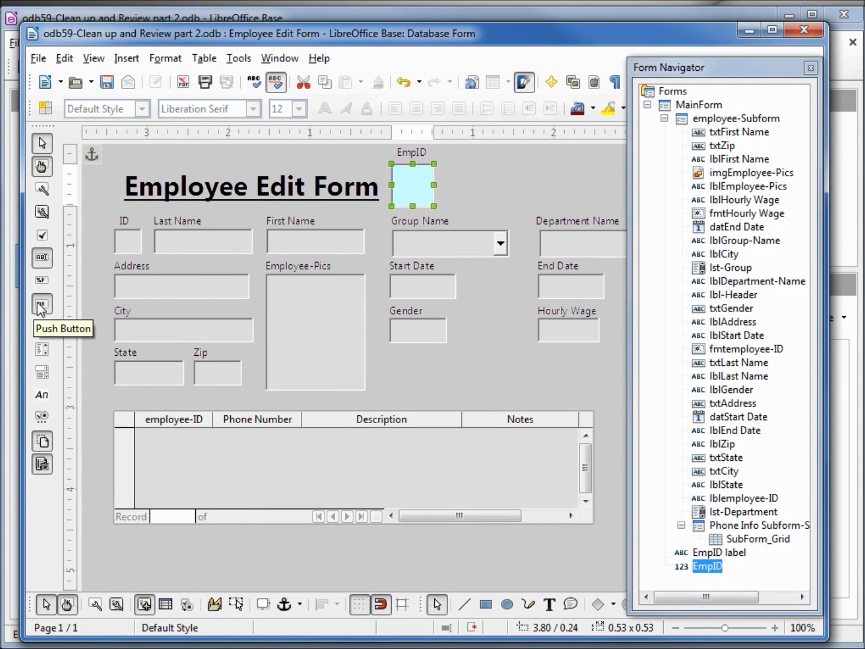
{"action": "left_click_drag", "start_coordinate": [455, 165], "coordinate": [563, 215]}
{"action": "right_click", "coordinate": [533, 205]}
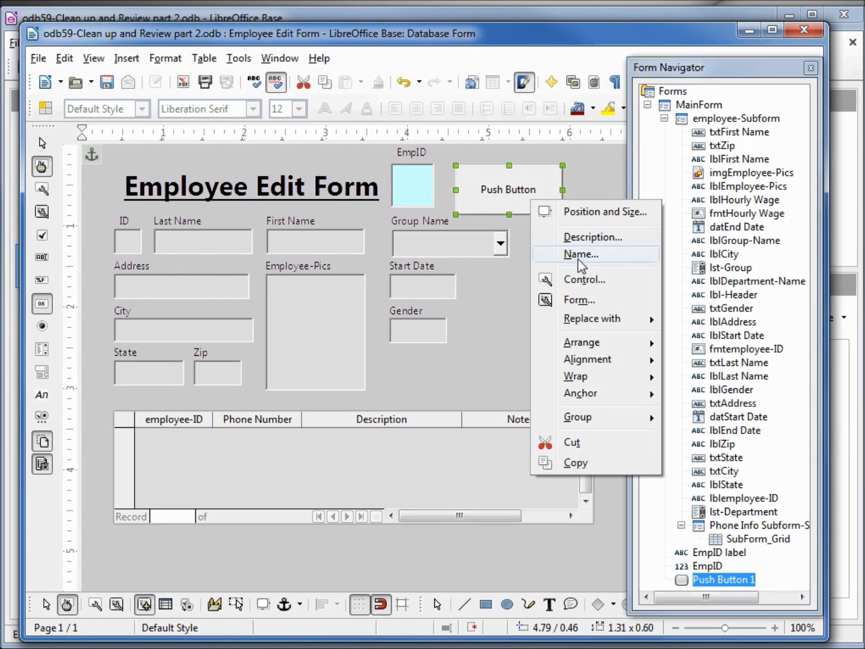
{"action": "left_click", "coordinate": [578, 280]}
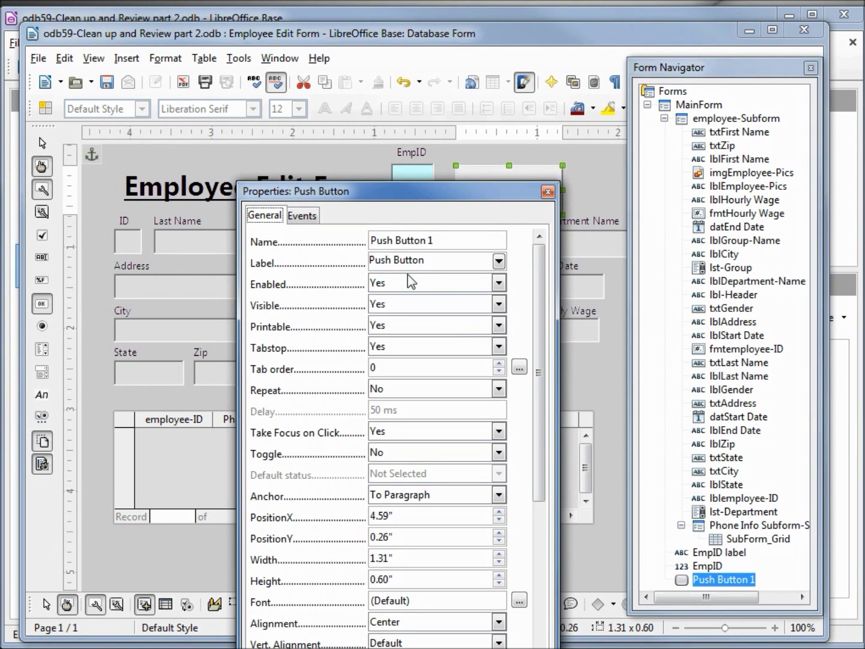
Step: Label the button 'Refresh', set its action to Refresh form and background to Gray 2
{"action": "left_click_drag", "start_coordinate": [427, 260], "coordinate": [324, 260]}
{"action": "type", "text": "Refresh"}
{"action": "left_click_drag", "start_coordinate": [539, 327], "coordinate": [544, 454]}
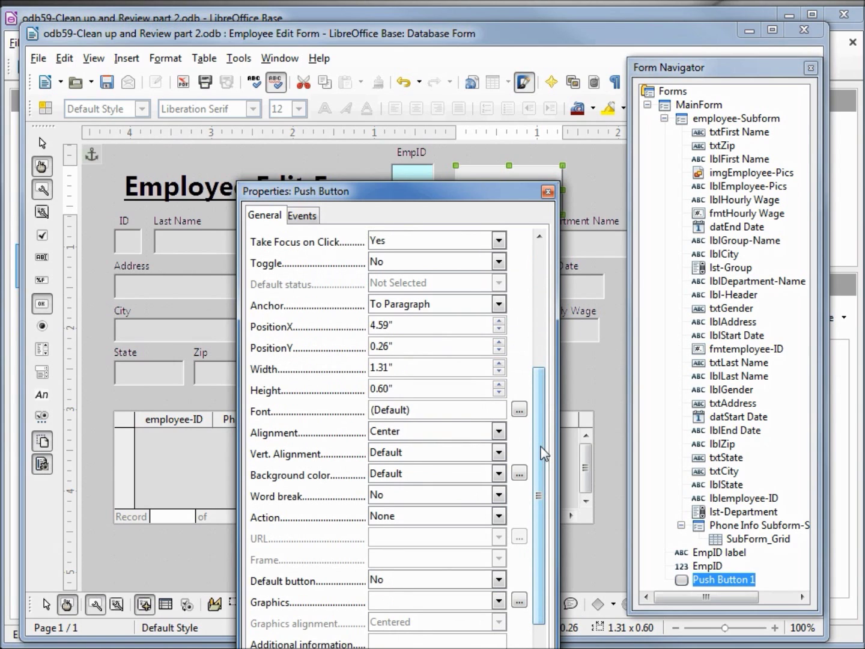
{"action": "left_click", "coordinate": [500, 516]}
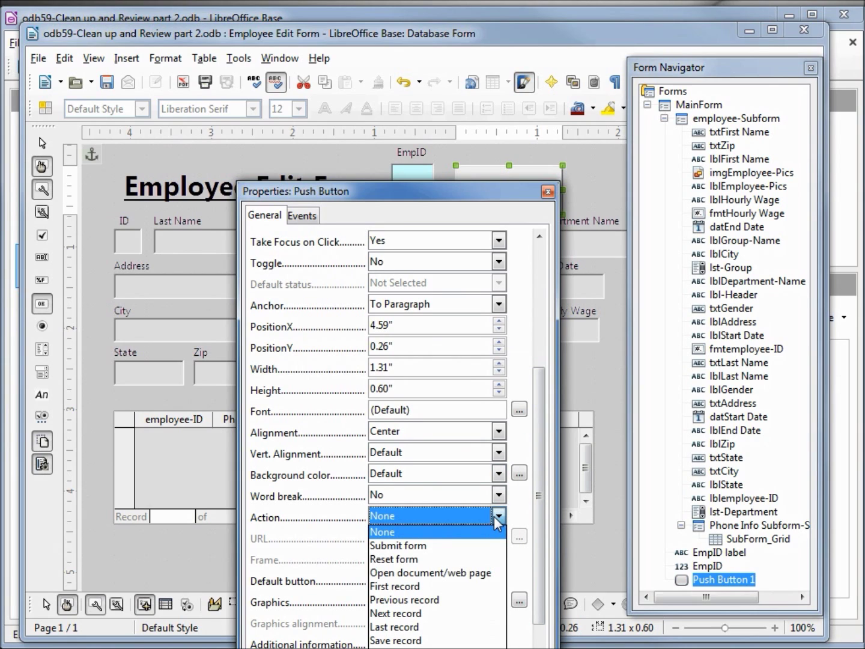
{"action": "left_click", "coordinate": [414, 648]}
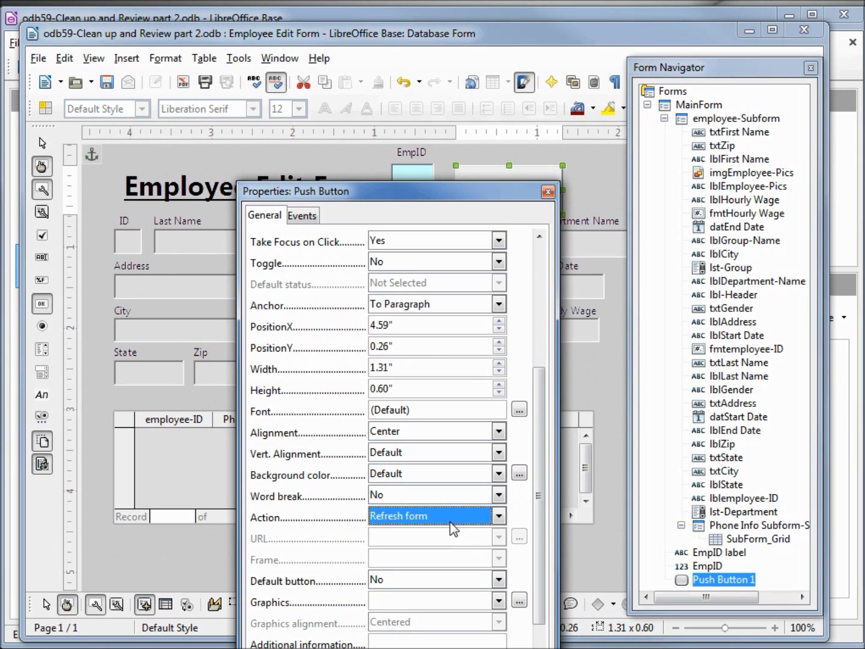
{"action": "left_click", "coordinate": [499, 473]}
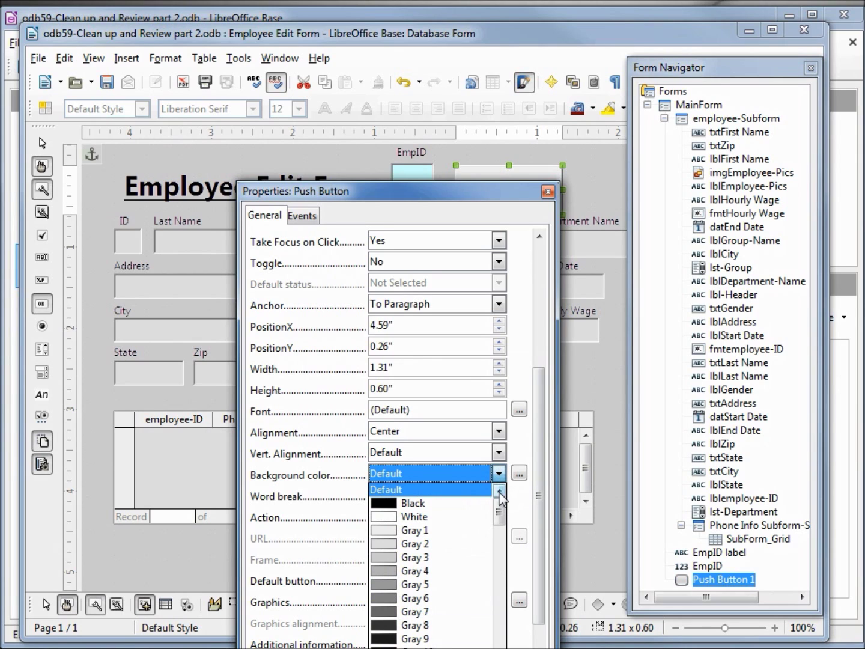
{"action": "left_click", "coordinate": [420, 543]}
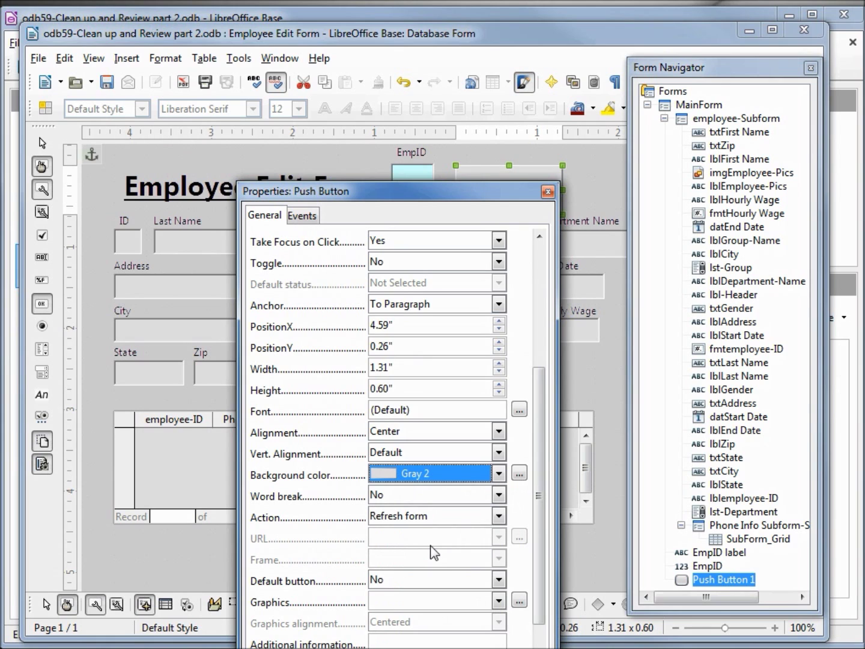
{"action": "left_click", "coordinate": [519, 410]}
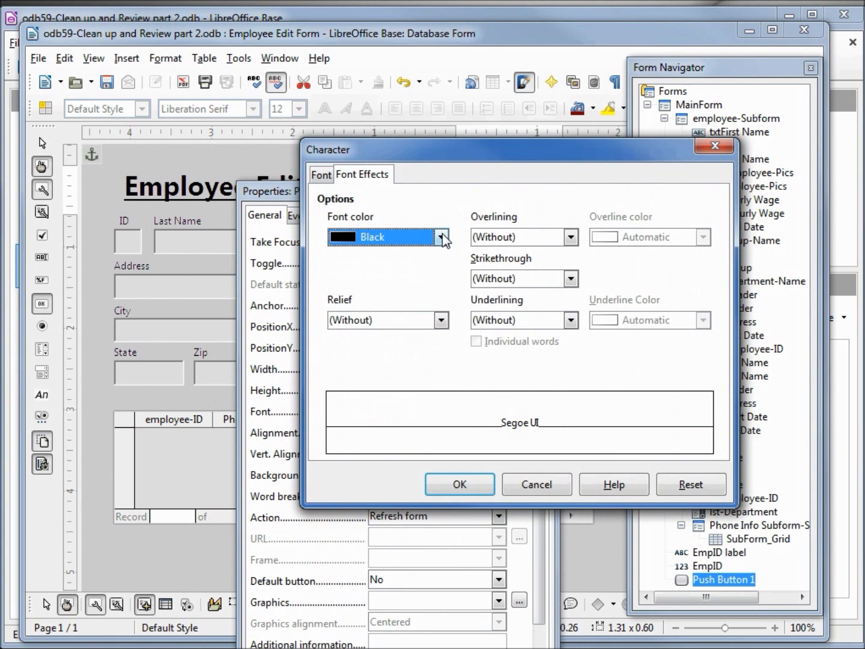
Step: Make the Refresh button's text blue, bold and size 12
{"action": "left_click", "coordinate": [442, 238]}
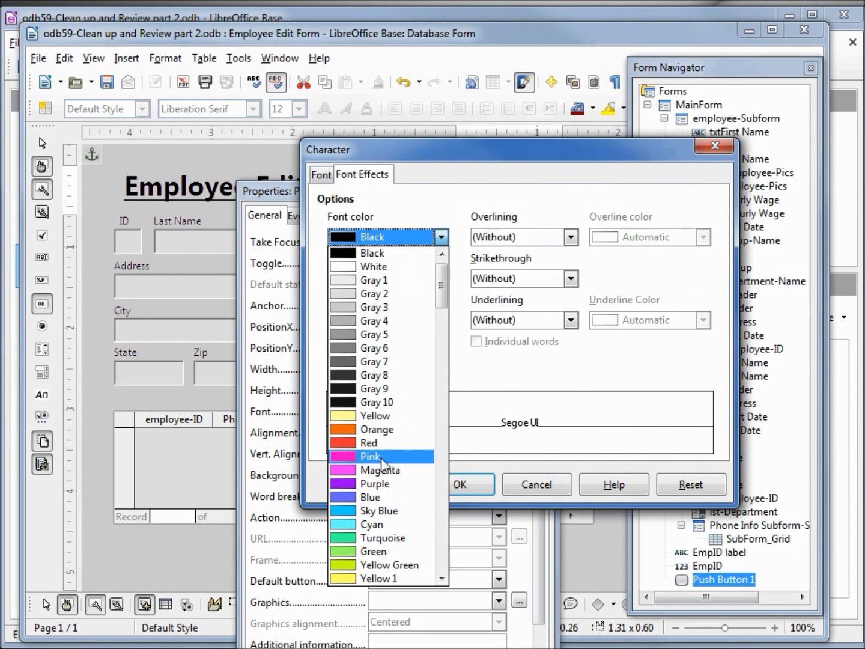
{"action": "left_click", "coordinate": [381, 499]}
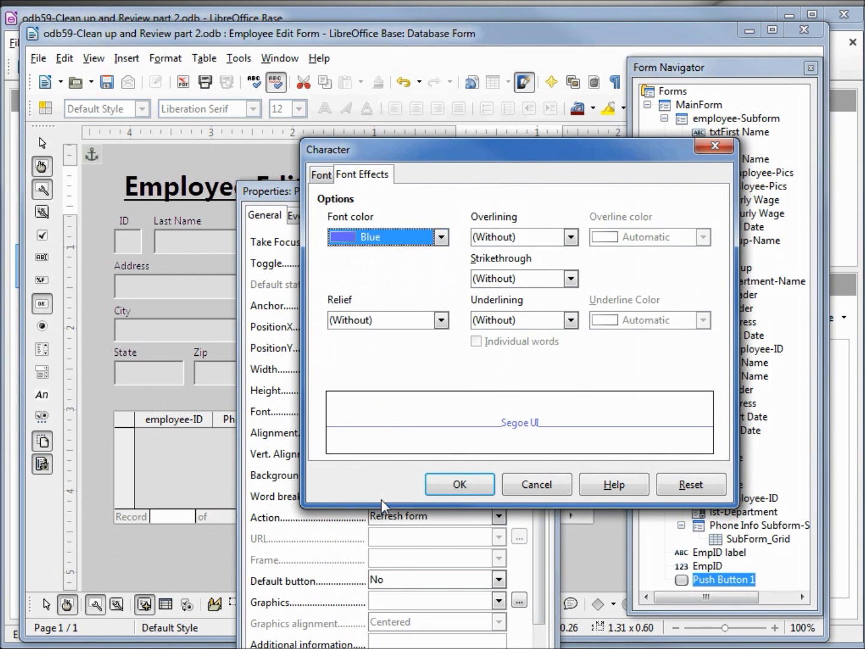
{"action": "left_click", "coordinate": [323, 176]}
{"action": "left_click", "coordinate": [550, 252]}
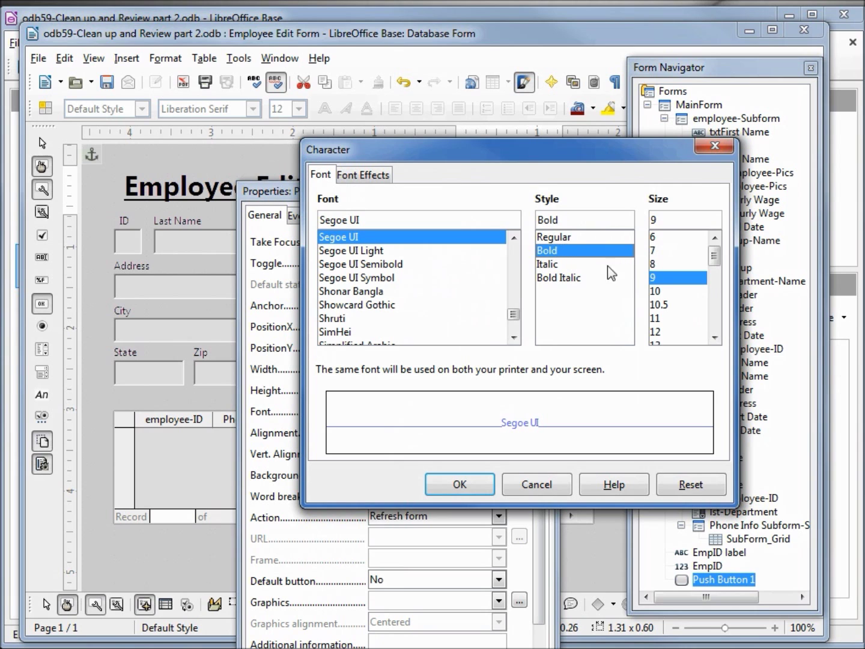
{"action": "left_click", "coordinate": [659, 332]}
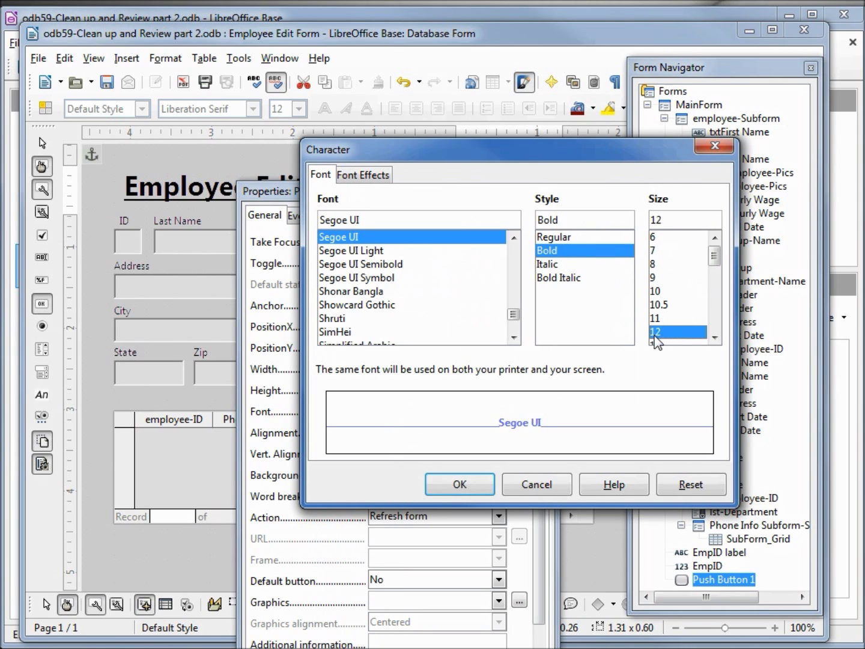
{"action": "left_click", "coordinate": [460, 485]}
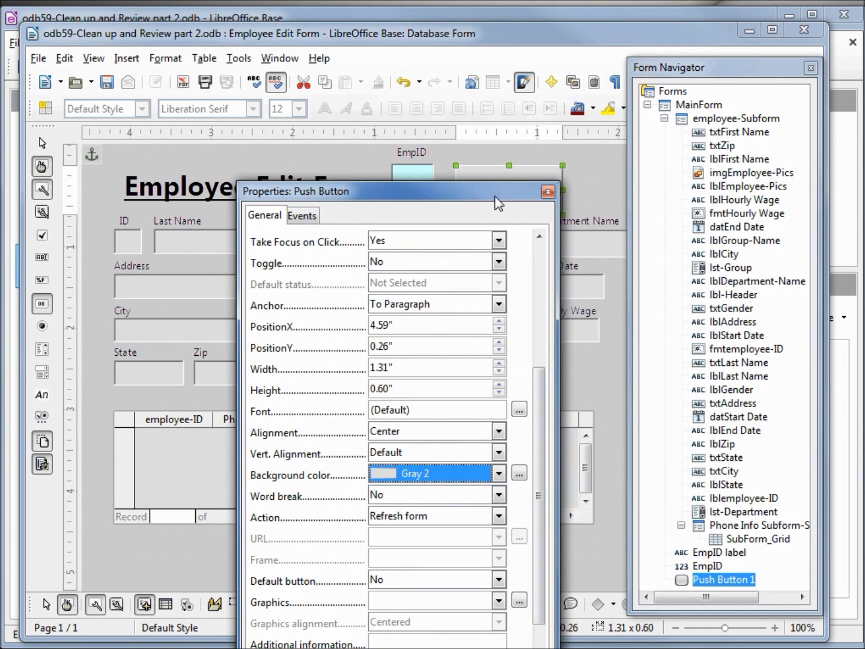
Step: Change the Refresh button's background colour to Cyan
{"action": "left_click_drag", "start_coordinate": [493, 185], "coordinate": [437, 205]}
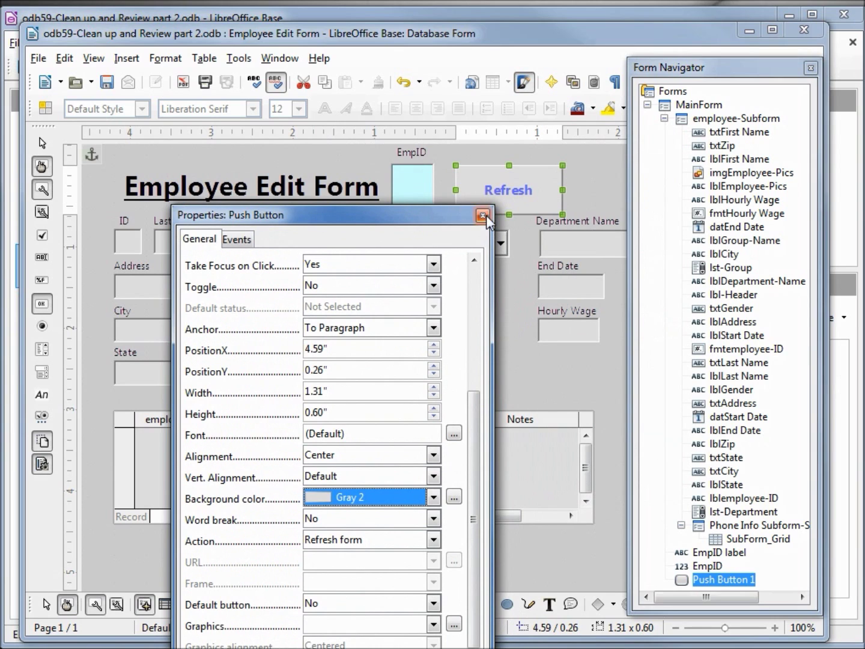
{"action": "scroll", "coordinate": [444, 475], "scroll_direction": "down", "scroll_amount": 1}
{"action": "left_click", "coordinate": [433, 454]}
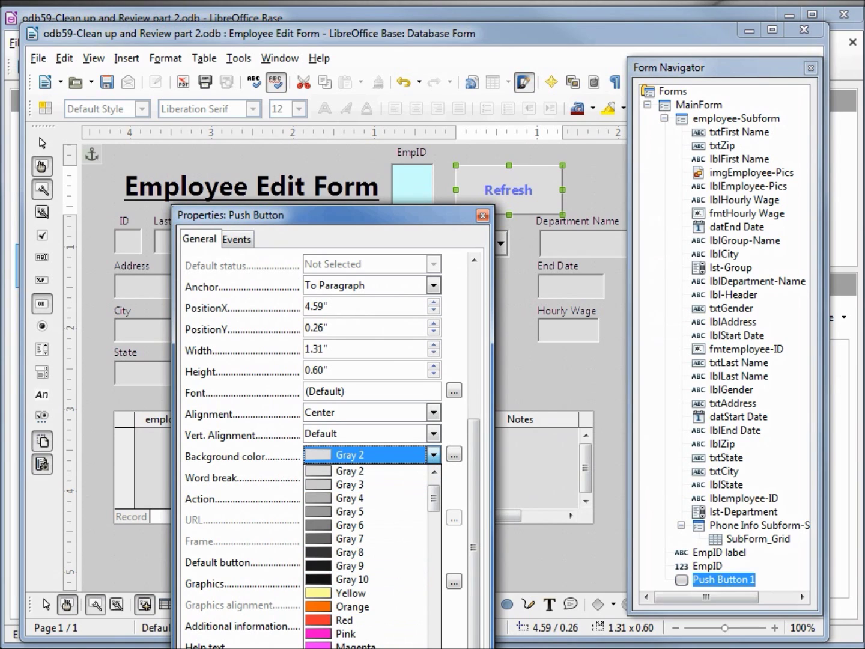
{"action": "left_click", "coordinate": [352, 647]}
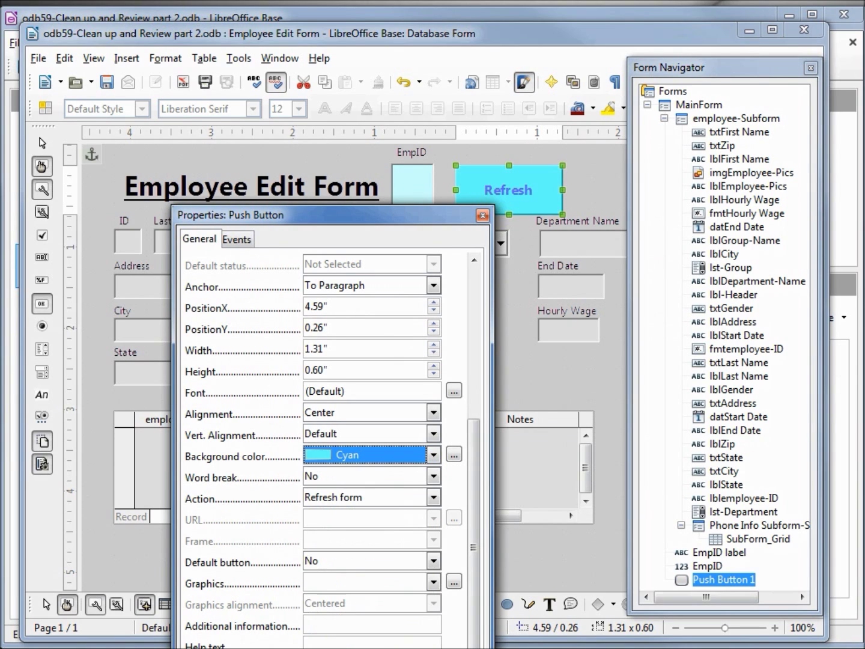
{"action": "left_click", "coordinate": [482, 216]}
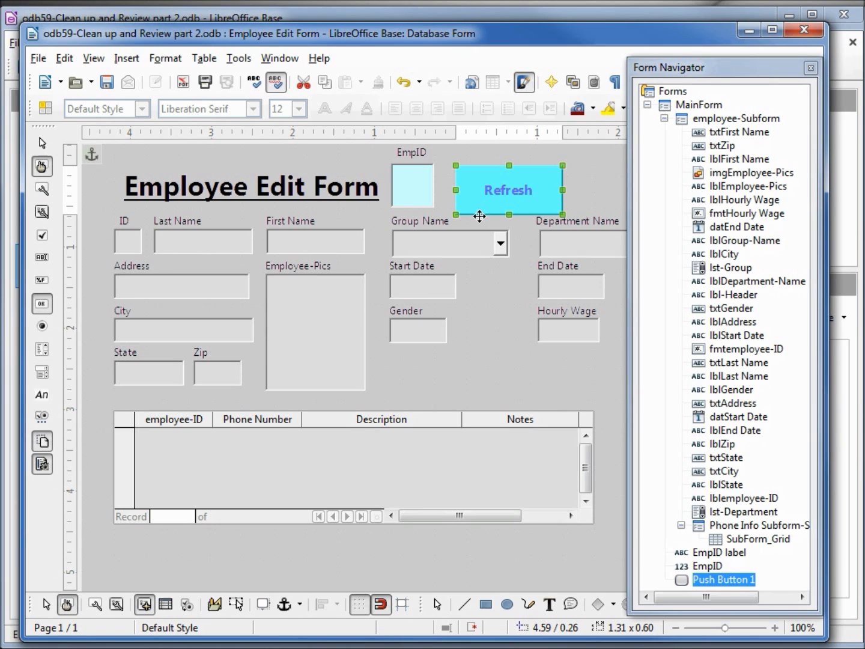
Step: Link employee-Subform's employee-ID field to tbl_Filter's EmpID field
{"action": "left_click", "coordinate": [731, 121]}
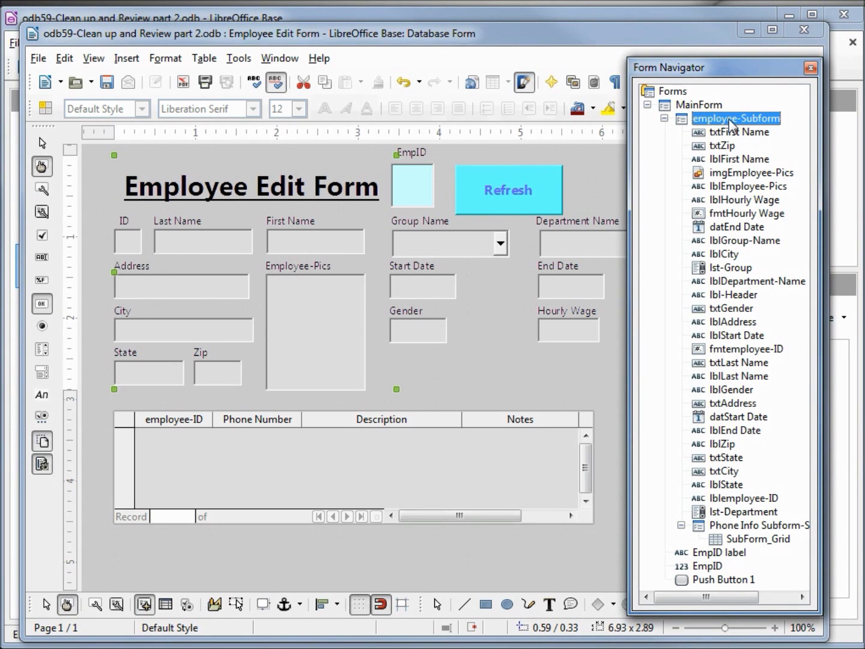
{"action": "right_click", "coordinate": [731, 120]}
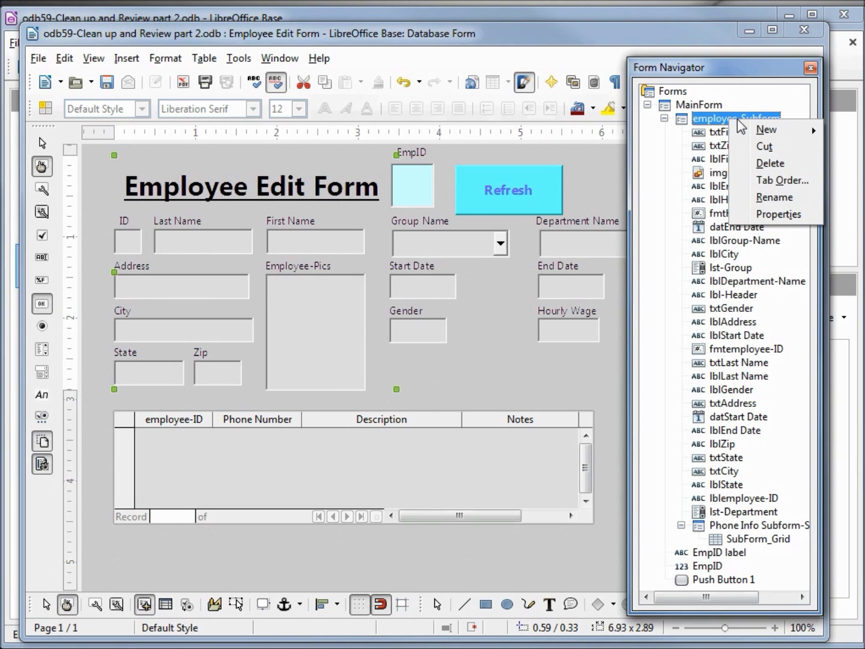
{"action": "left_click", "coordinate": [754, 214]}
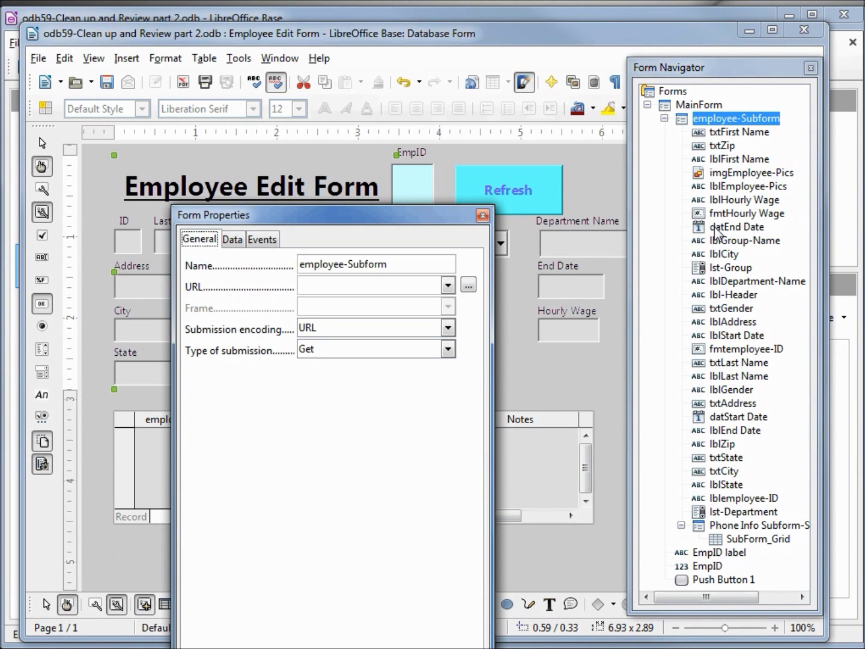
{"action": "left_click", "coordinate": [233, 241]}
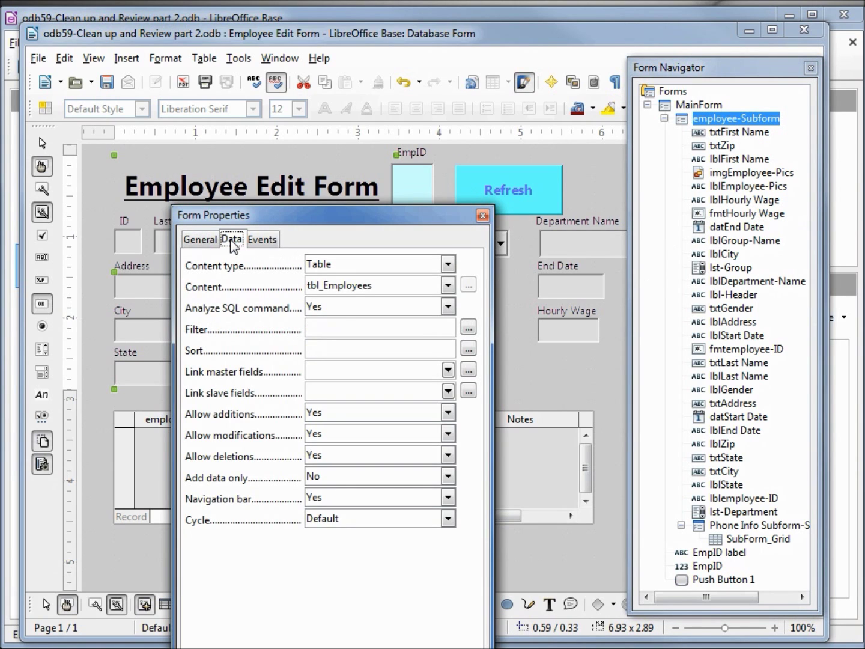
{"action": "left_click", "coordinate": [467, 370]}
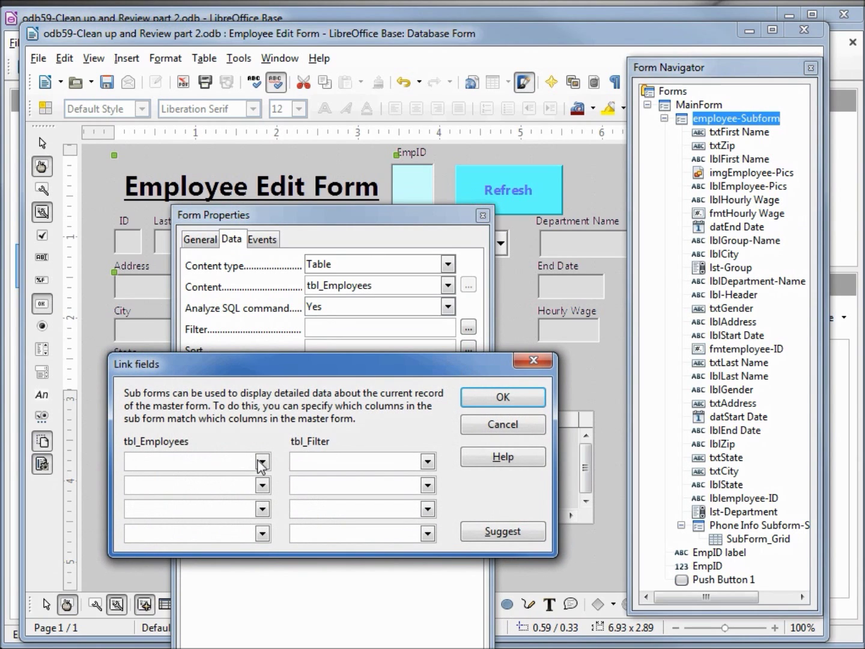
{"action": "left_click", "coordinate": [262, 463]}
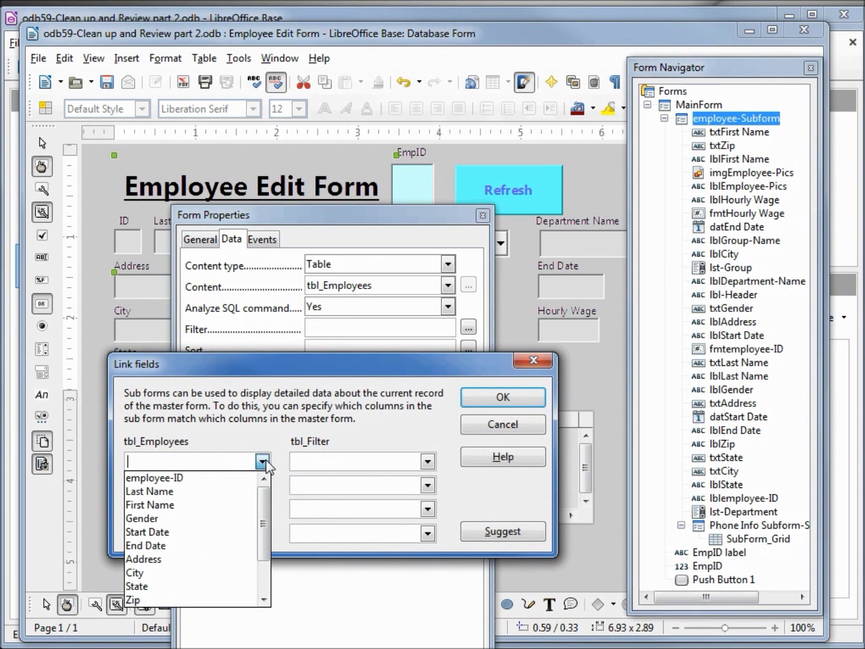
{"action": "left_click", "coordinate": [220, 486]}
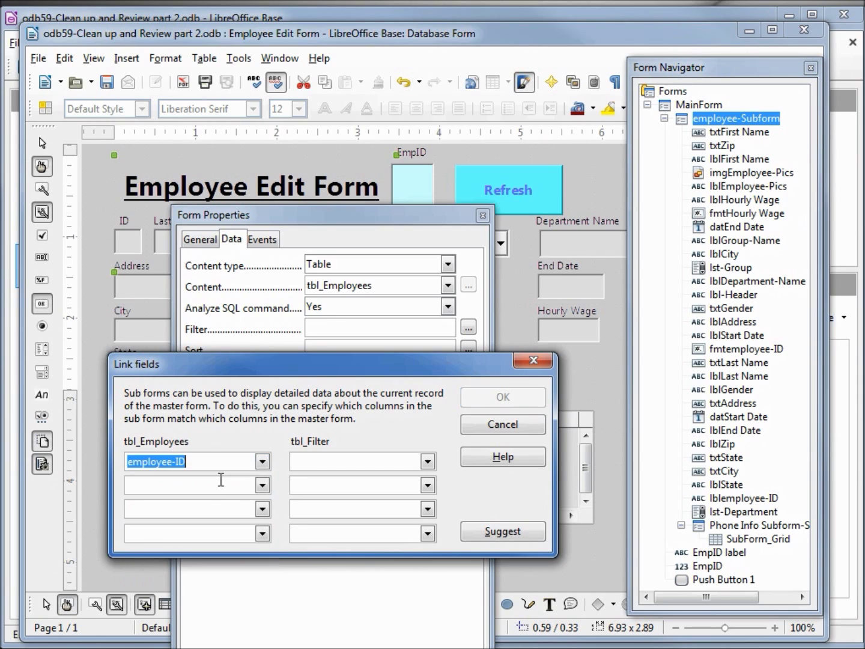
{"action": "left_click", "coordinate": [427, 462]}
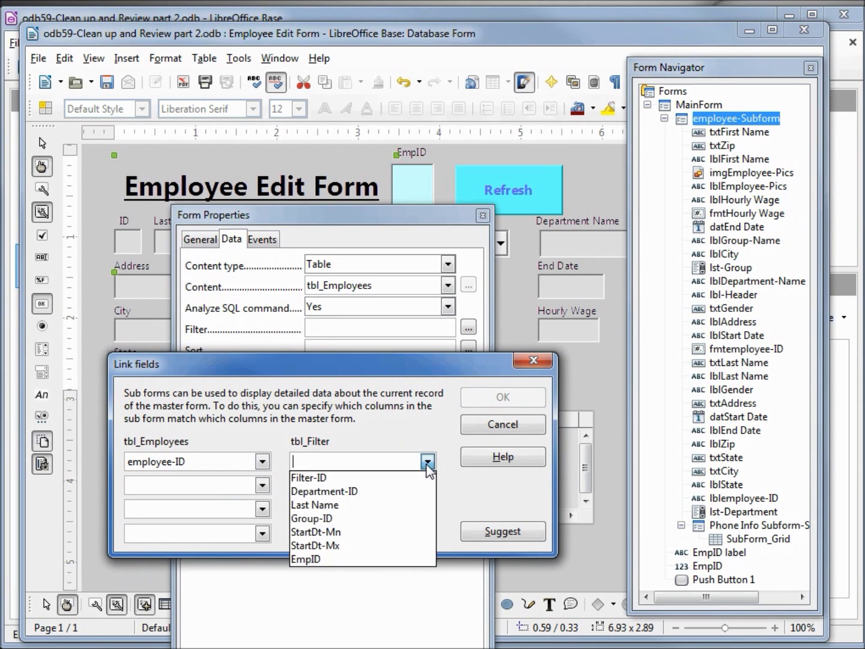
{"action": "left_click", "coordinate": [372, 560]}
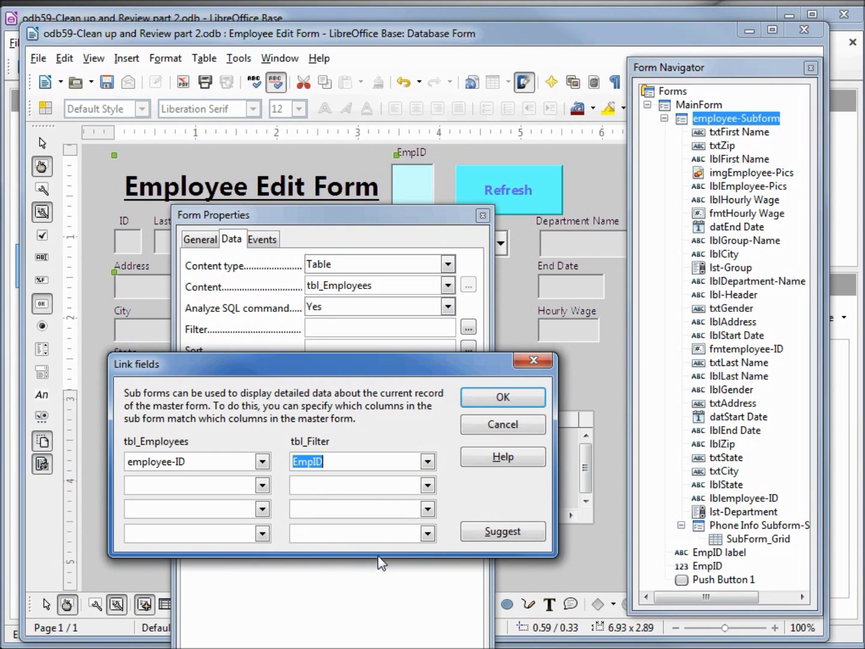
{"action": "left_click", "coordinate": [500, 397]}
{"action": "left_click", "coordinate": [482, 215]}
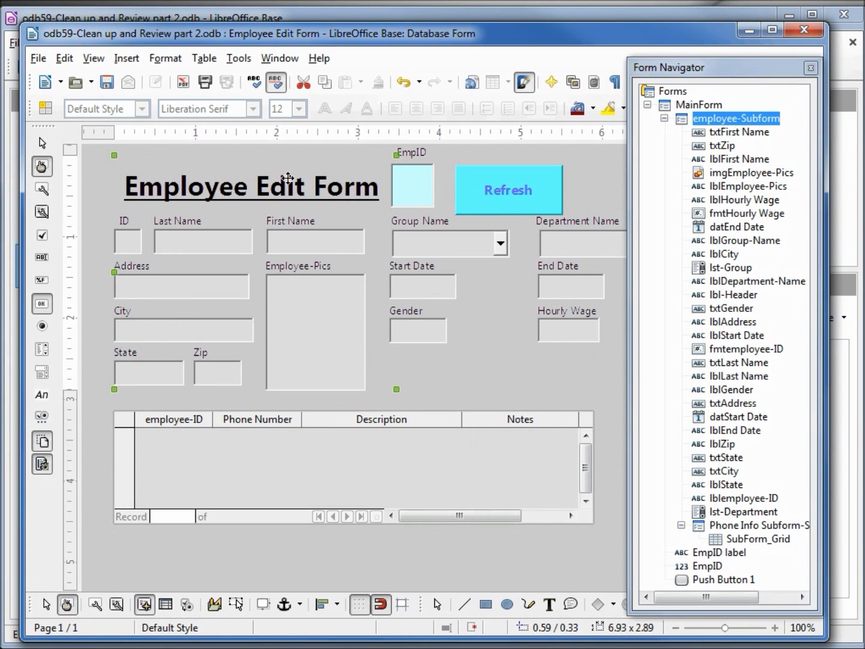
Step: Save the form, test it with EmpID 5 and Refresh, then return to Design Mode
{"action": "left_click", "coordinate": [106, 85]}
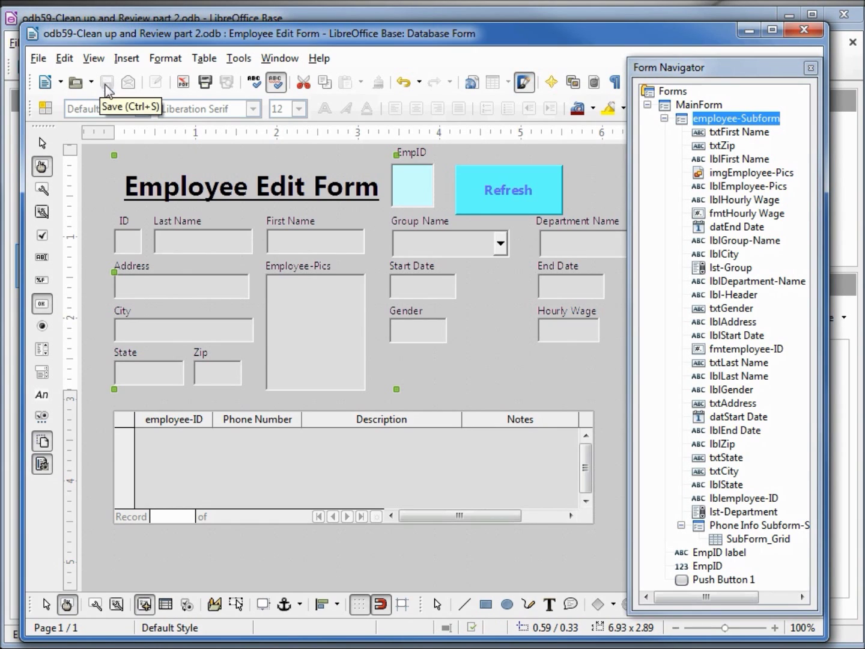
{"action": "left_click", "coordinate": [68, 605]}
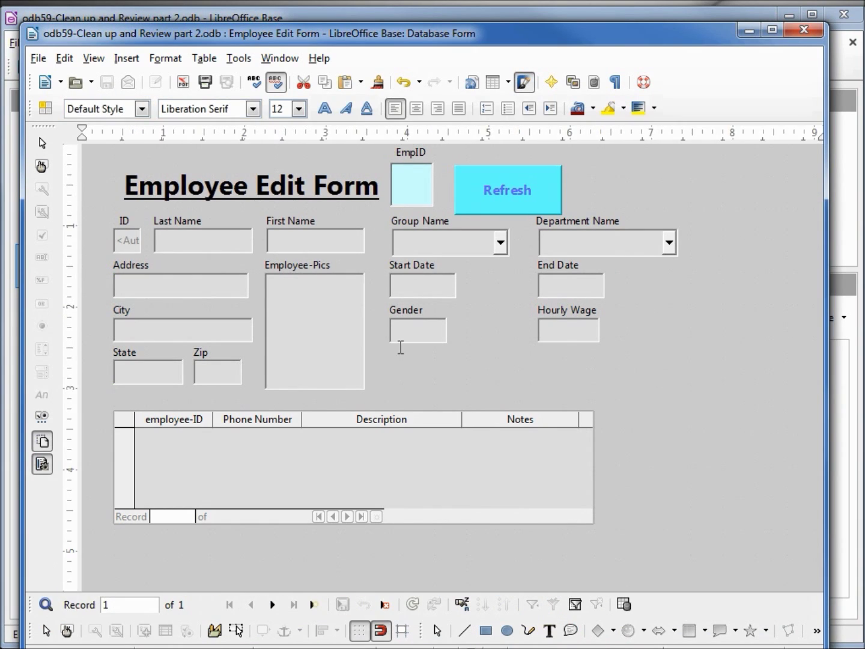
{"action": "left_click", "coordinate": [413, 184]}
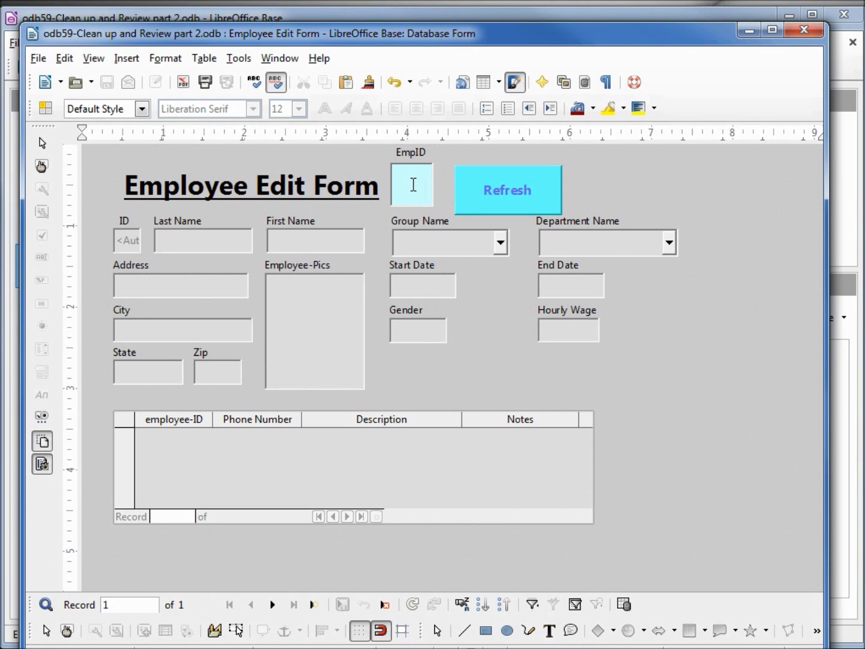
{"action": "type", "text": "5"}
{"action": "left_click", "coordinate": [505, 191]}
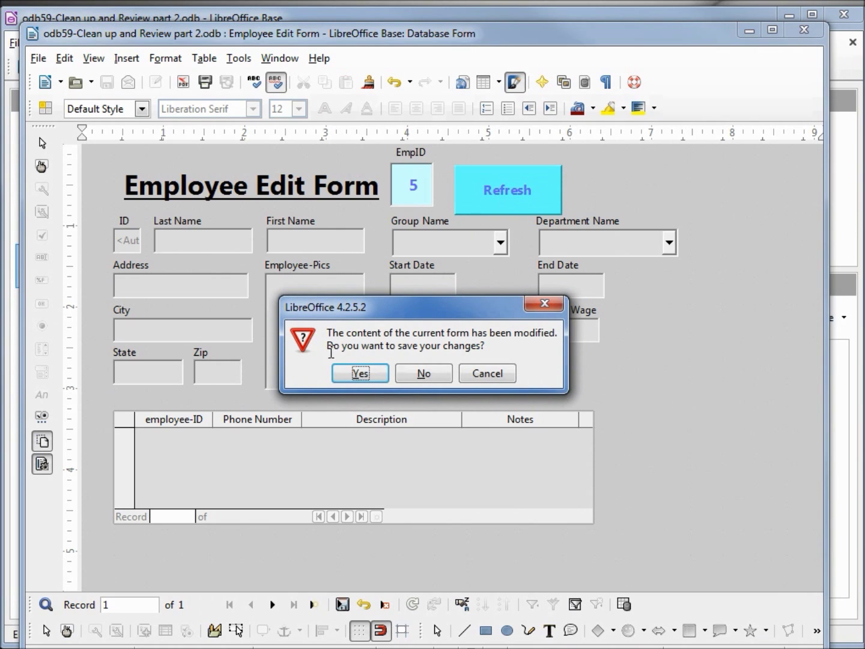
{"action": "left_click", "coordinate": [362, 375]}
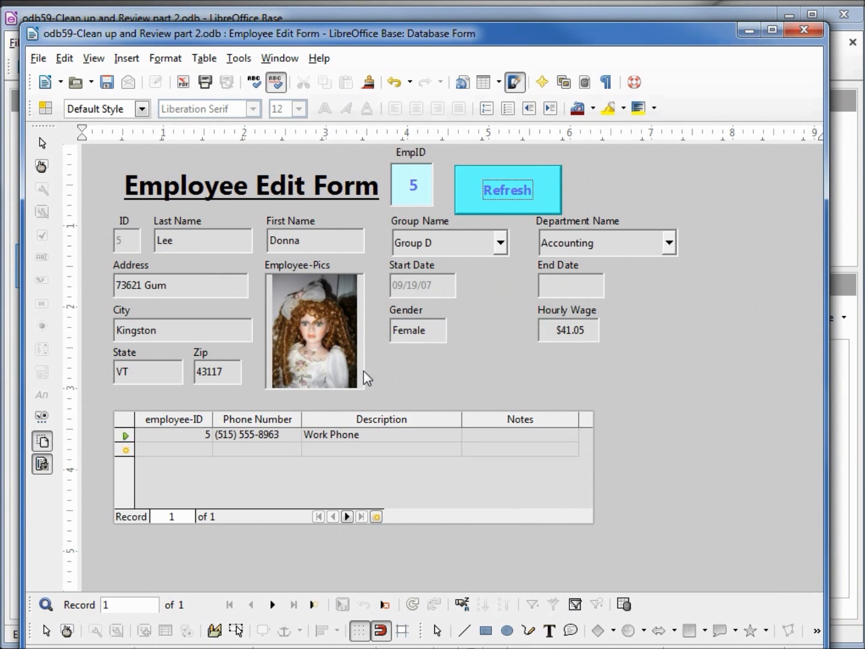
{"action": "left_click", "coordinate": [67, 630]}
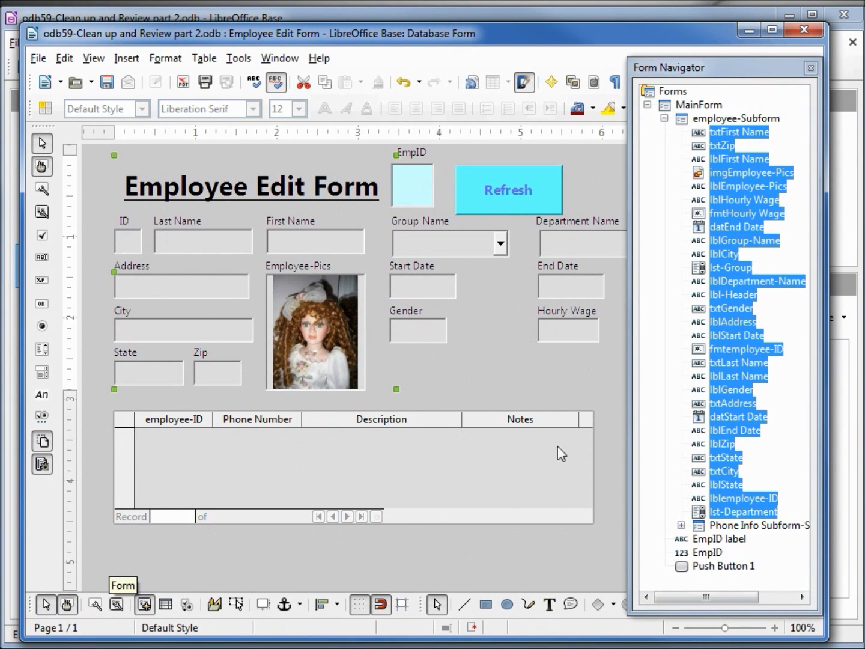
Step: Move Push Button 1 into employee-Subform, close the Form Navigator, and save
{"action": "left_click", "coordinate": [722, 566]}
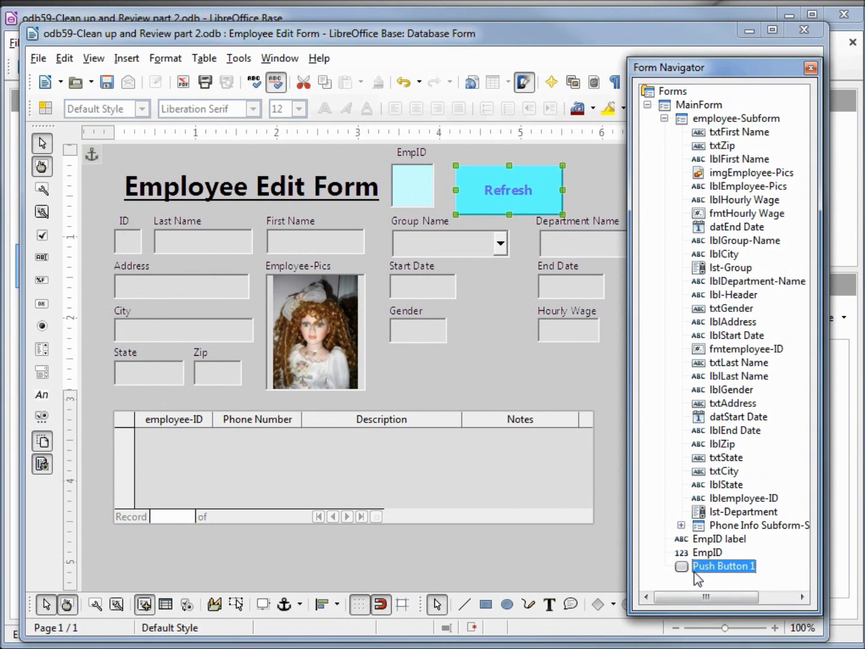
{"action": "left_click_drag", "start_coordinate": [690, 568], "coordinate": [760, 123]}
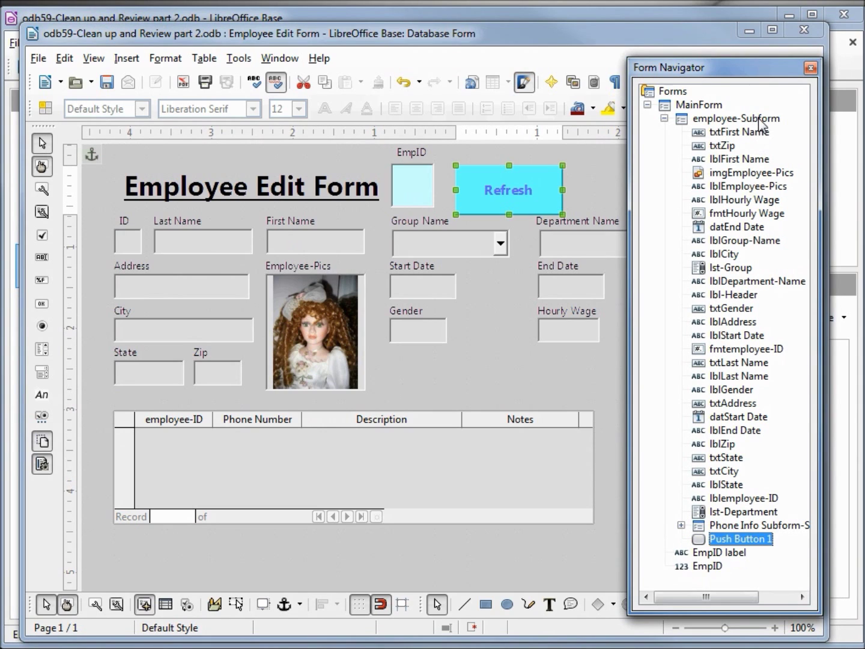
{"action": "left_click", "coordinate": [811, 68]}
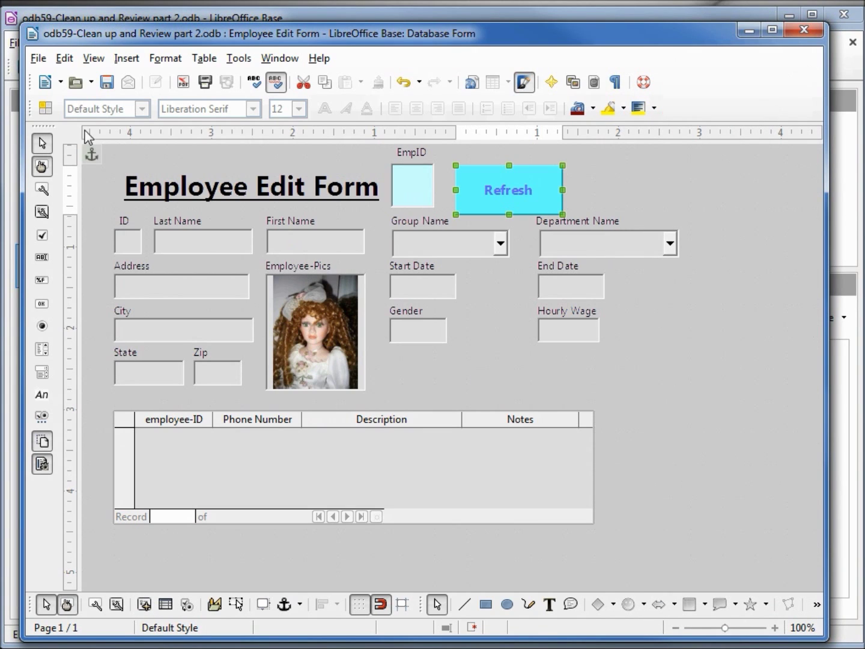
{"action": "left_click", "coordinate": [105, 83]}
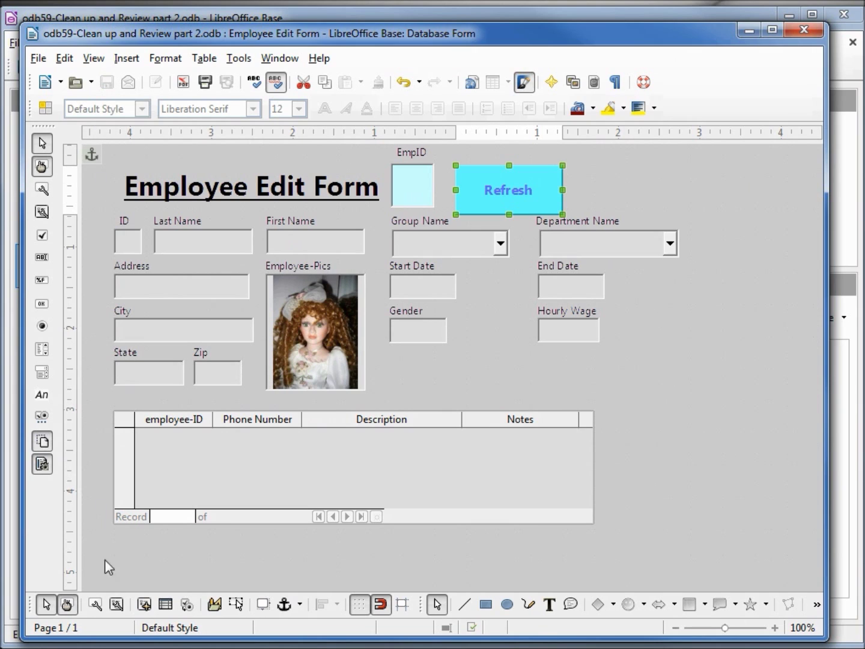
Step: In live mode, enter 22 as EmpID and refresh to load employee 22's record
{"action": "left_click", "coordinate": [67, 604]}
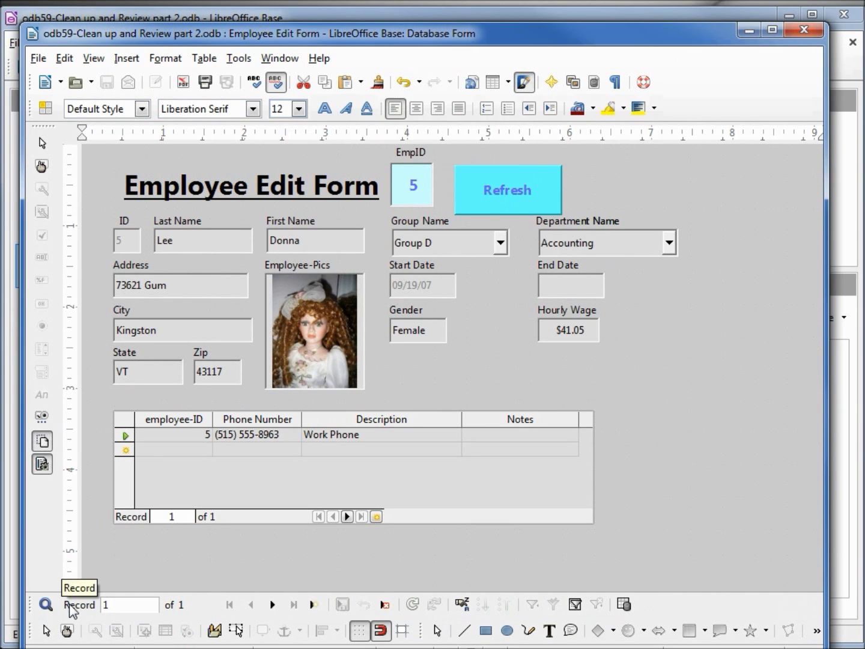
{"action": "double_click", "coordinate": [421, 182]}
{"action": "type", "text": "22"}
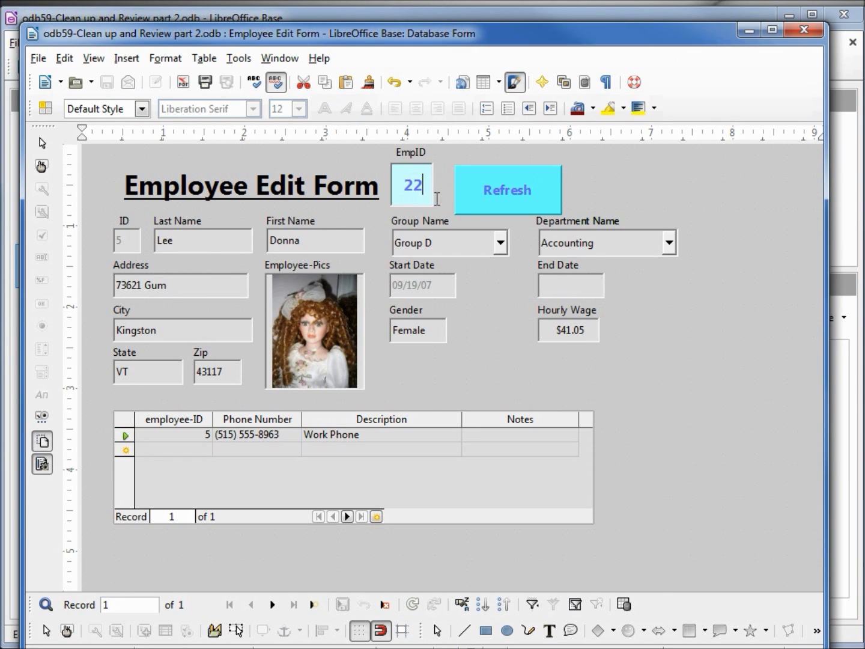
{"action": "left_click", "coordinate": [501, 189]}
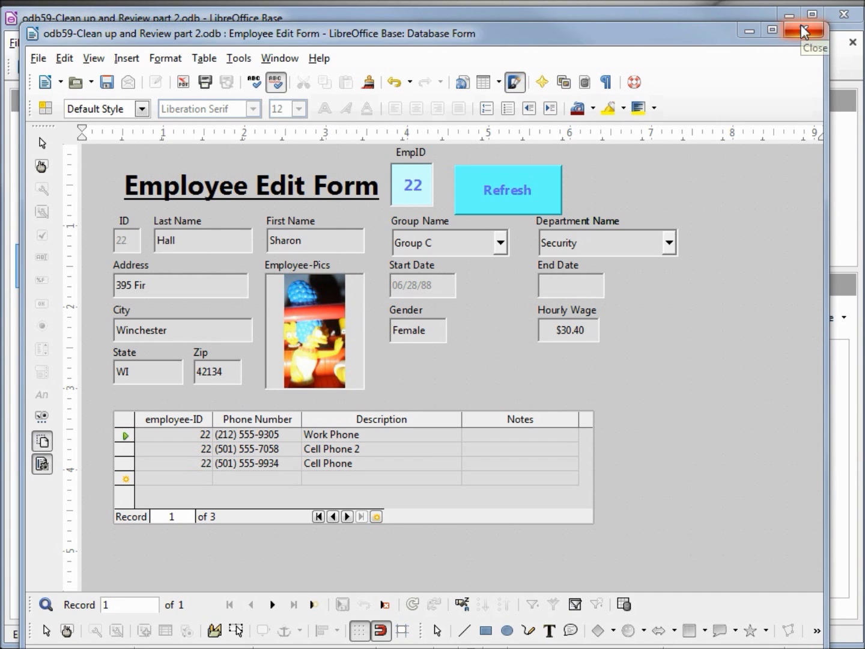
Step: Close the Employee Edit Form, saving its changes
{"action": "left_click", "coordinate": [802, 31]}
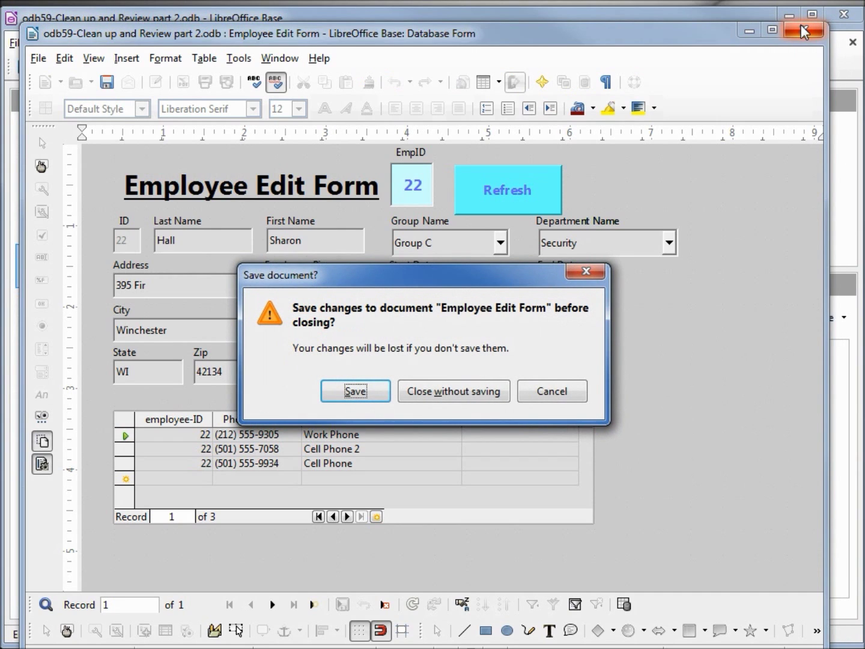
{"action": "left_click", "coordinate": [360, 391]}
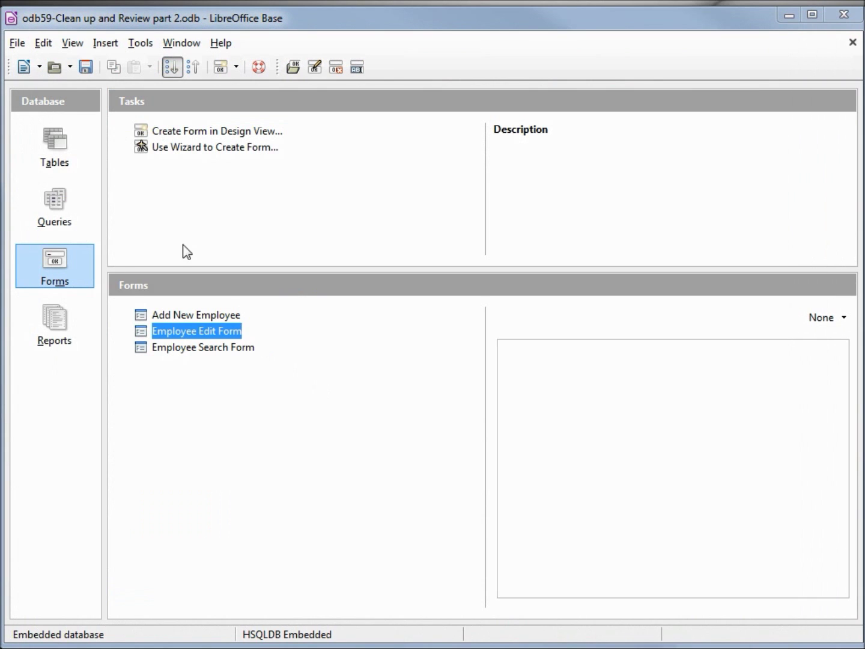